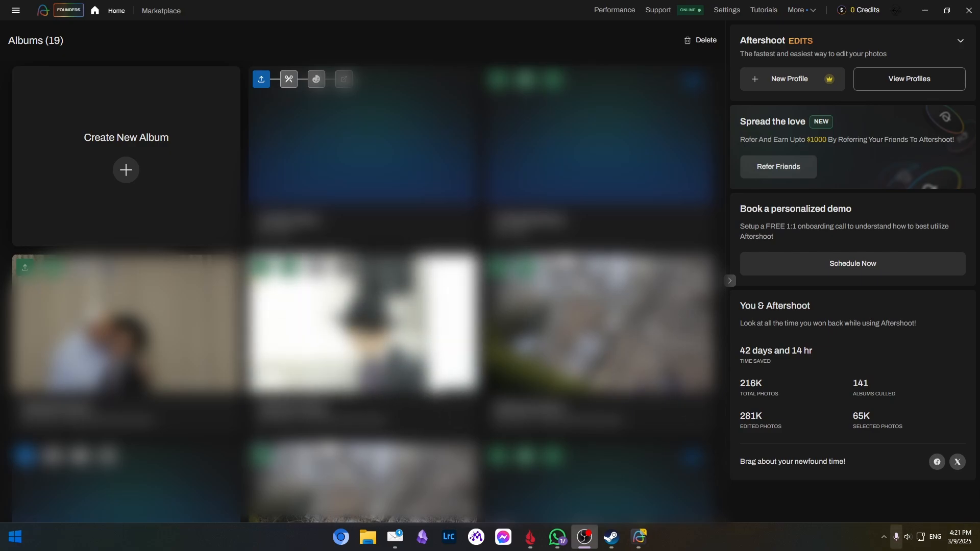
Step: Open the Controller Companion settings, show the profile settings, and move the window away from the album overview
left_click(885, 538)
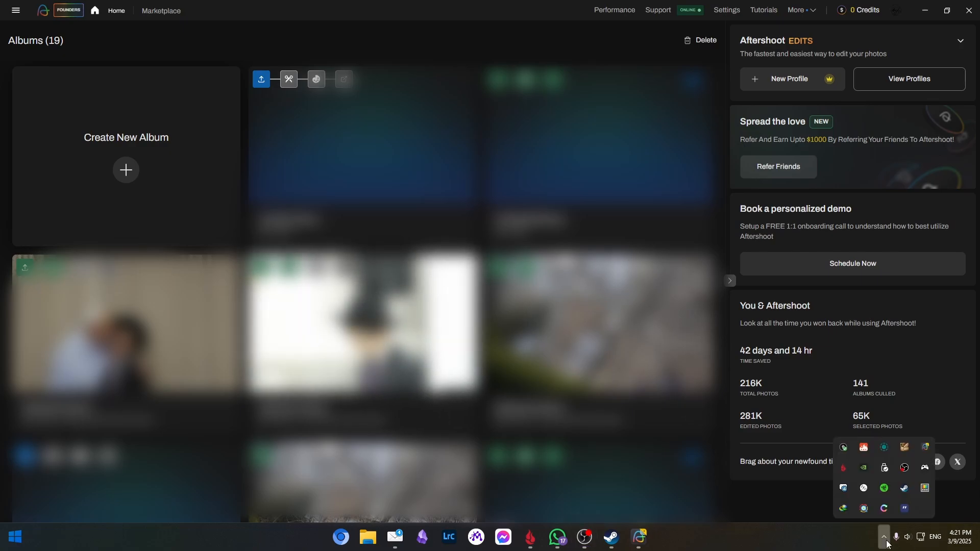
right_click(925, 468)
left_click(902, 418)
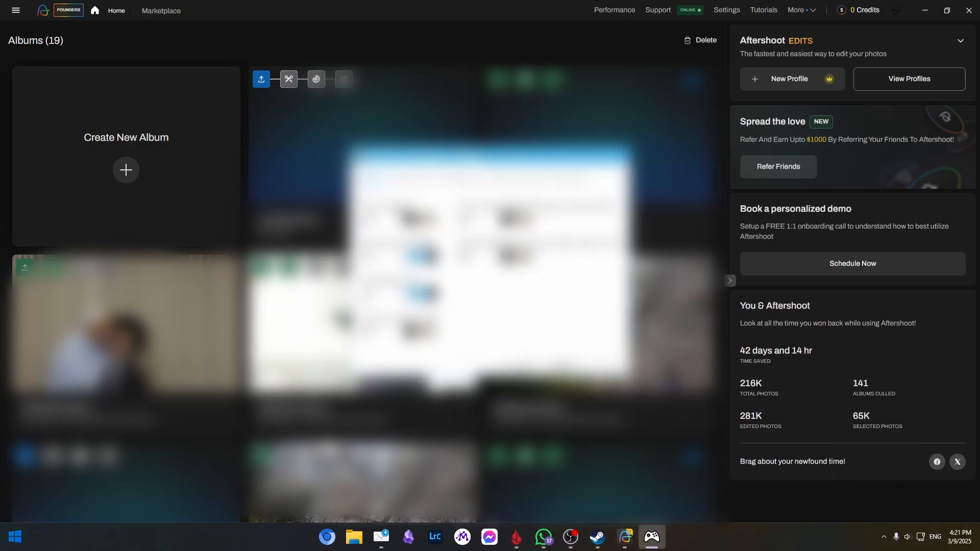
left_click(411, 180)
left_click(458, 180)
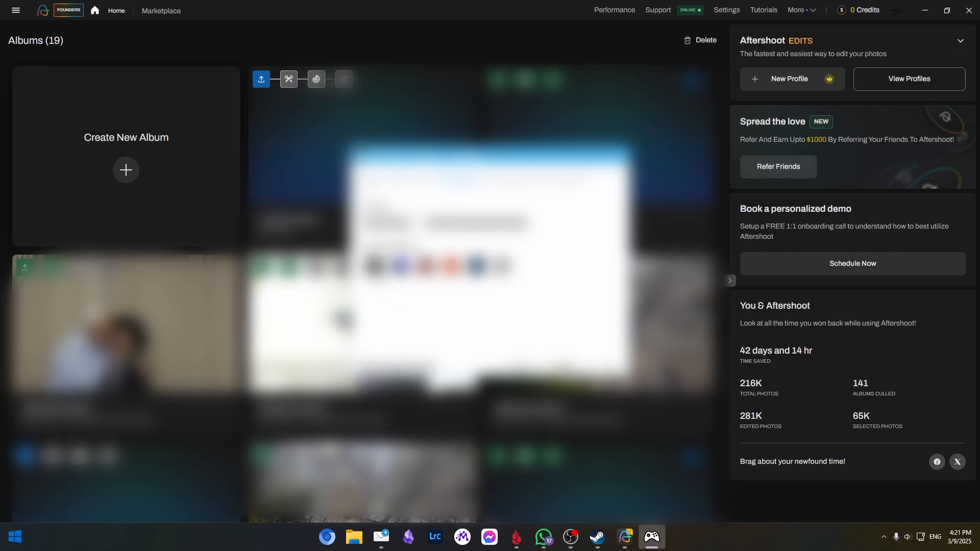
left_click_drag(452, 156, 0, 276)
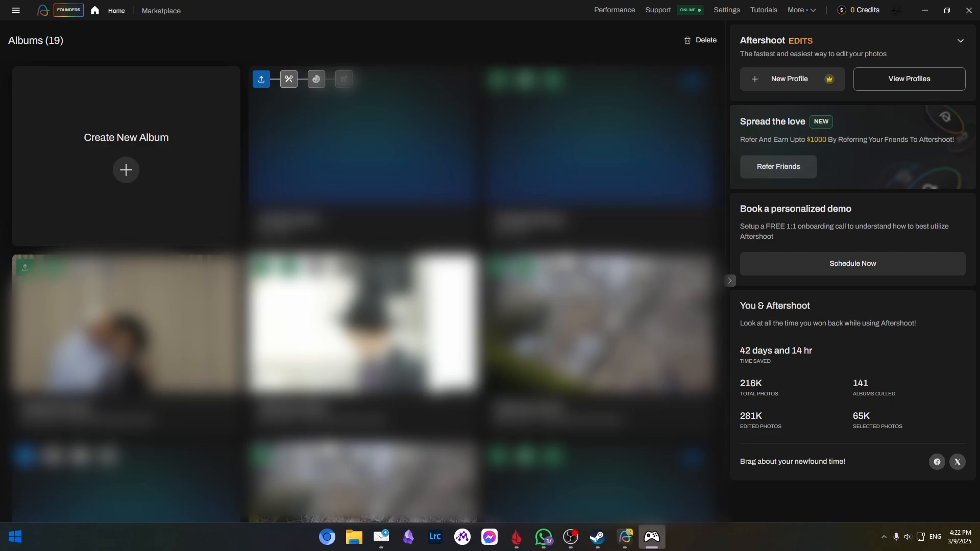
left_click(125, 169)
left_click(96, 10)
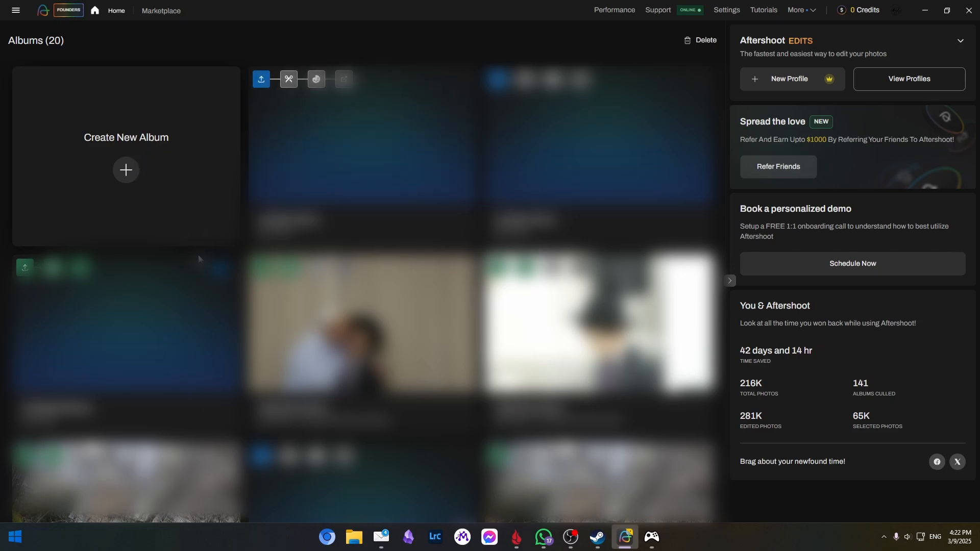
left_click(137, 238)
left_click(116, 11)
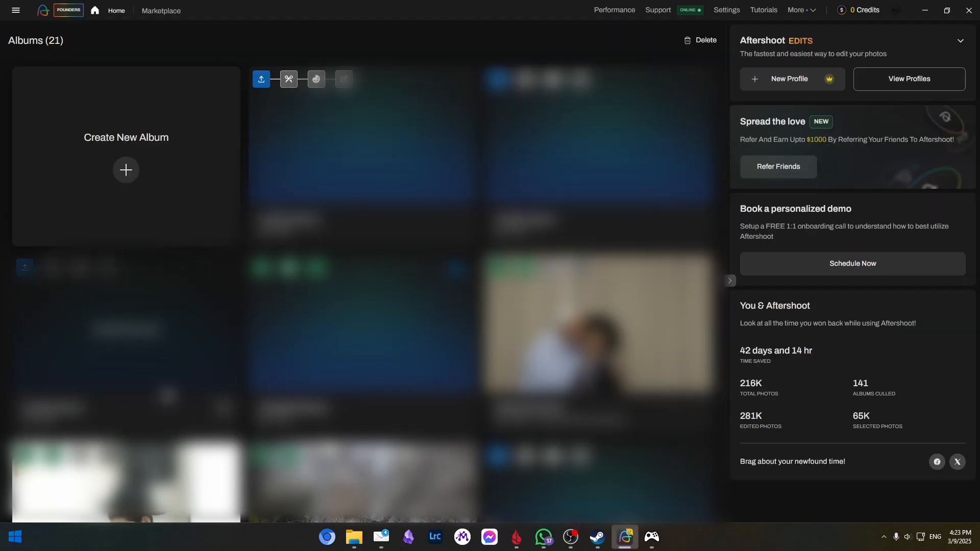
Step: Create a new album in Aftershoot and import its photos from the folder N:\Aftershoot demo
left_click(125, 169)
left_click(357, 250)
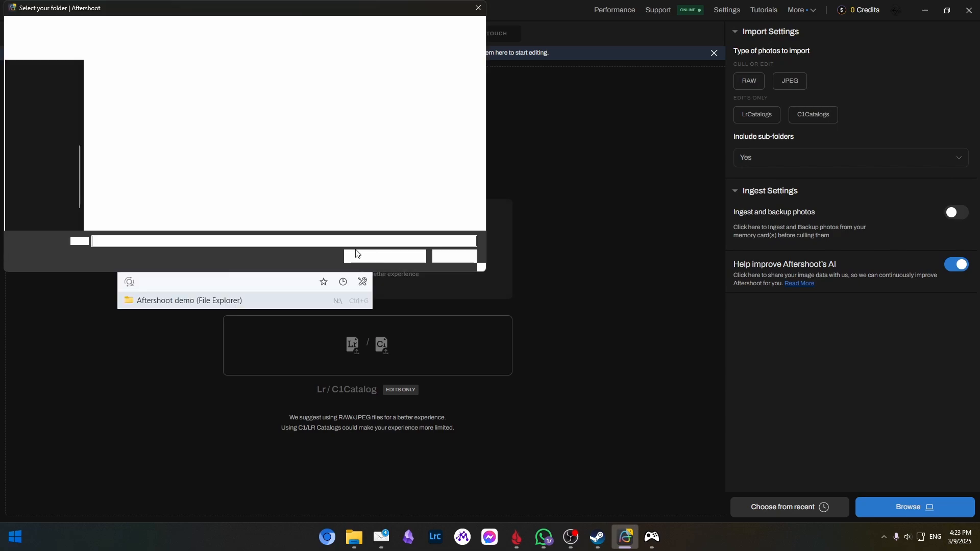
left_click(213, 33)
type("N:\\Aftershoot demo")
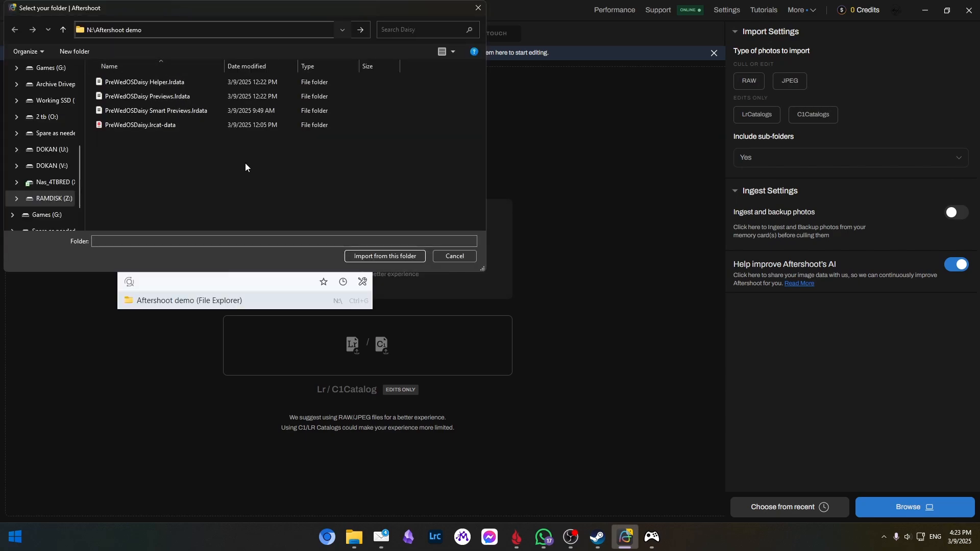
key("Return")
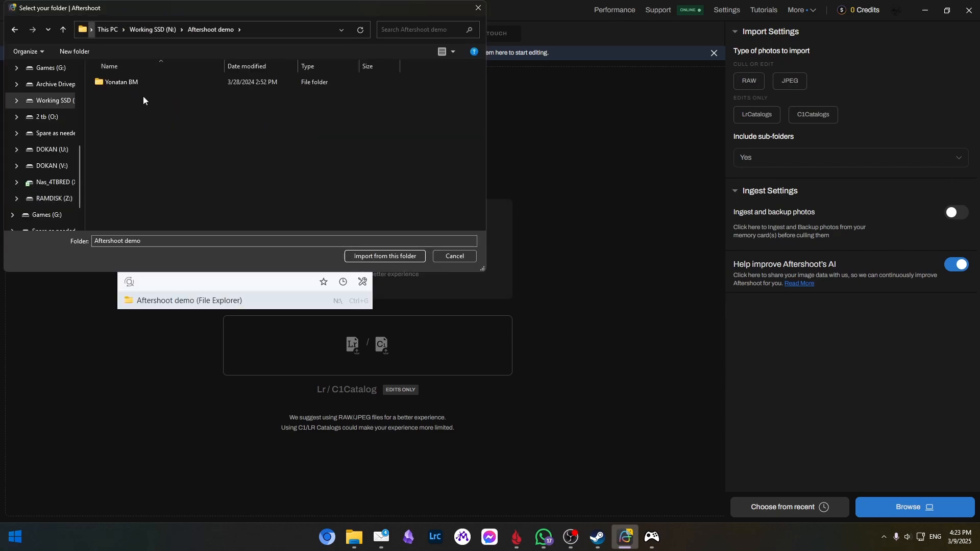
left_click(388, 260)
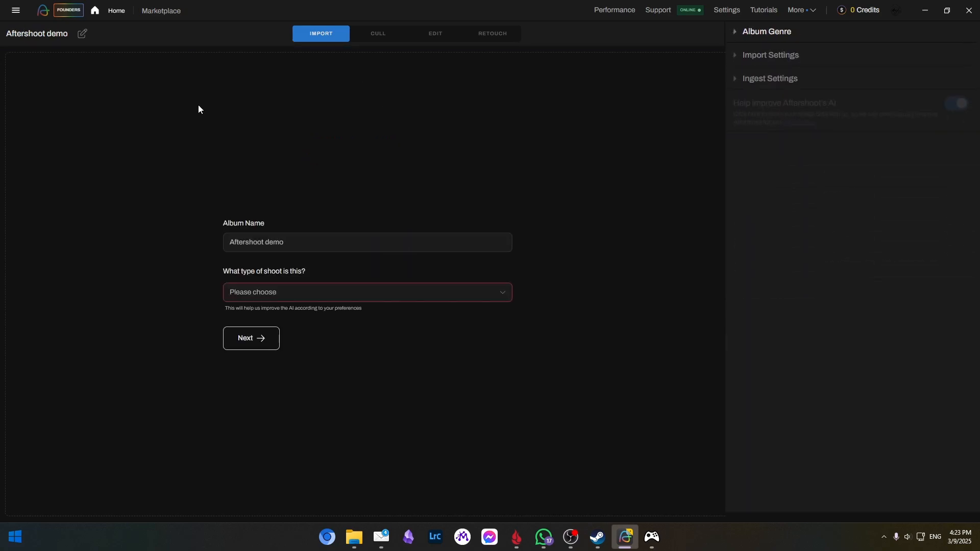
Step: Set the album's shoot type to Portrait & Headshots and continue with the import
left_click(314, 293)
left_click(265, 362)
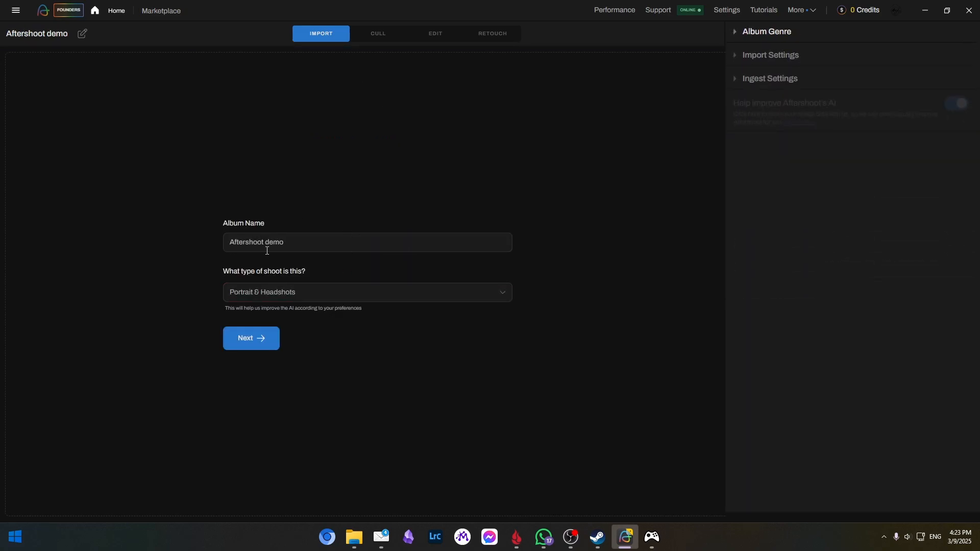
left_click(252, 345)
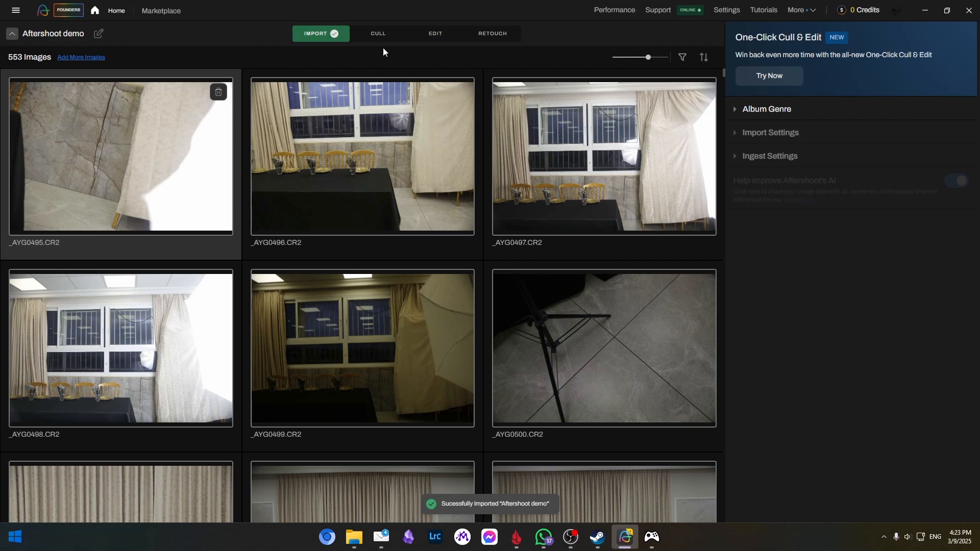
Step: Start a Customized AI Cull of the album with standard duplicate groups and strict blurry photo detection
left_click(377, 33)
left_click(535, 391)
left_click(432, 210)
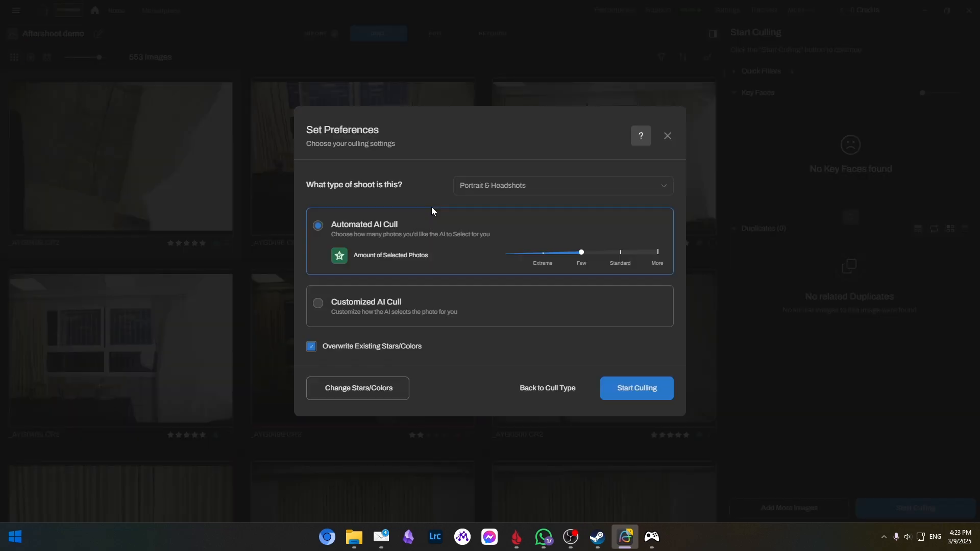
left_click(330, 310)
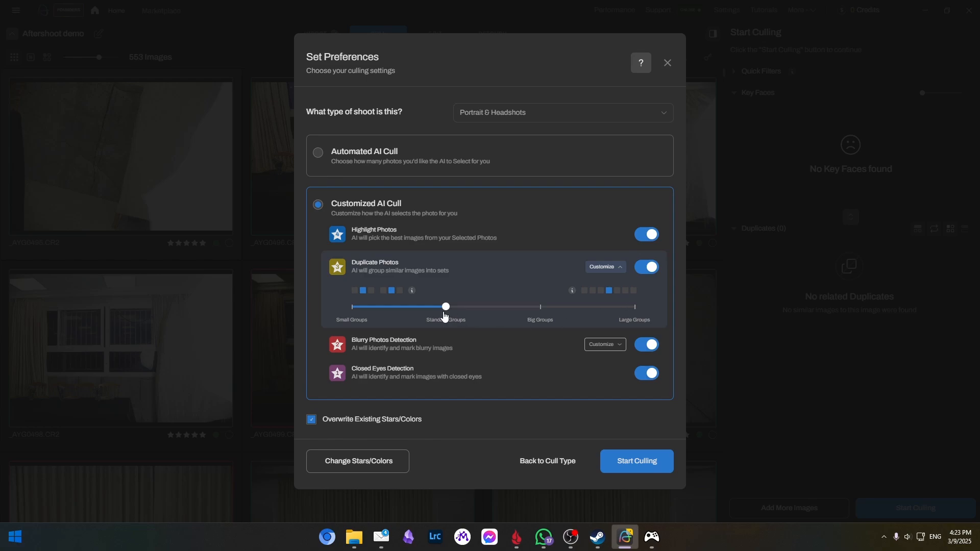
left_click(610, 346)
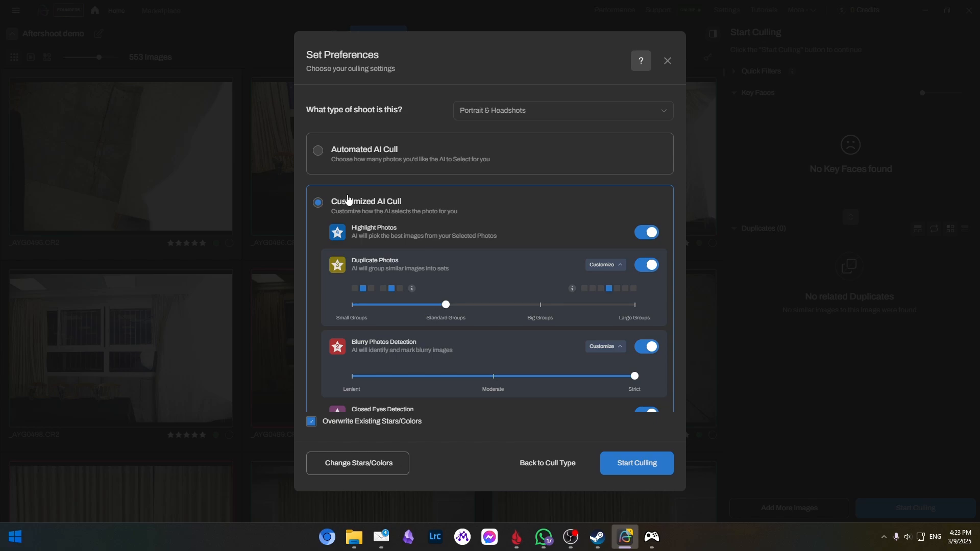
scroll(409, 383, "down", 1)
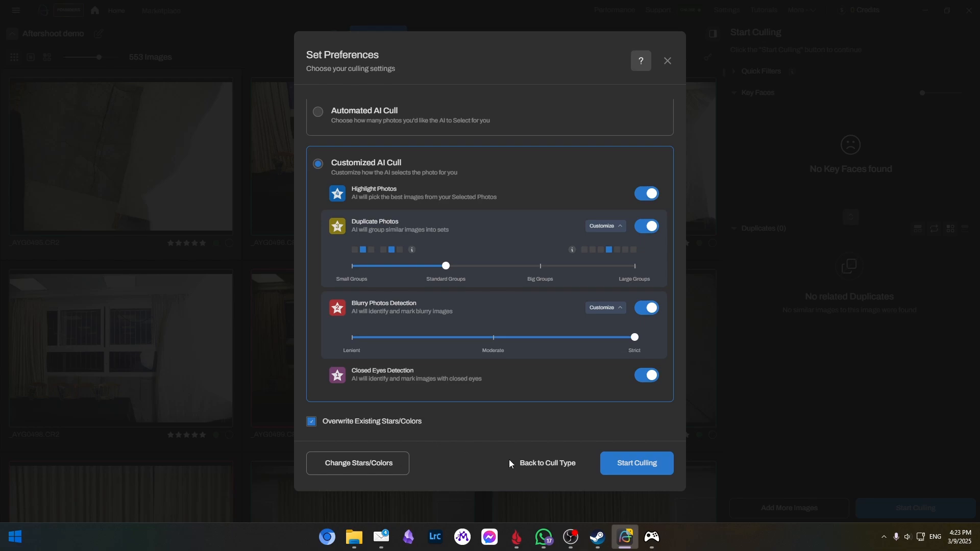
left_click(641, 473)
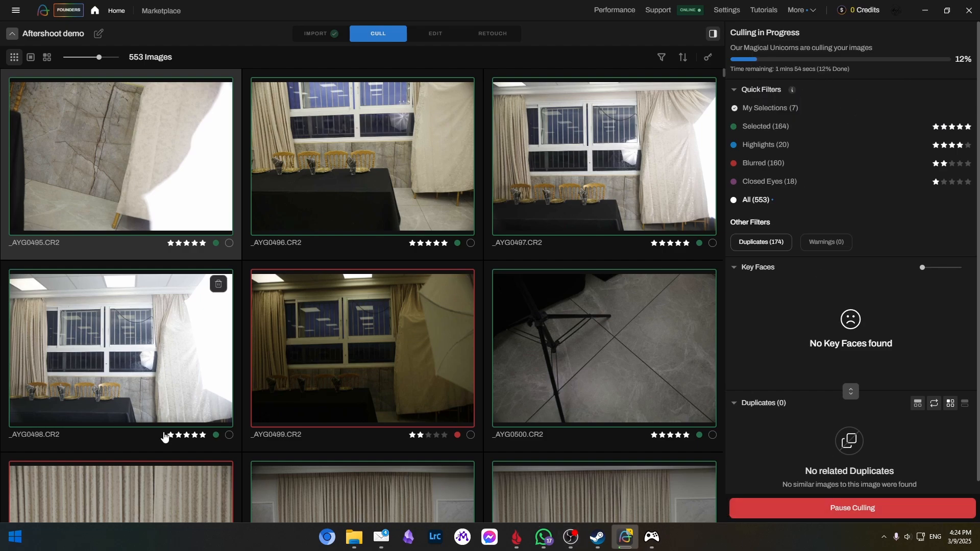
Step: Examine the primary controller bindings of the Aftershoot profile in Controller Companion and close its settings without saving
left_click_drag(0, 435, 347, 115)
right_click(243, 227)
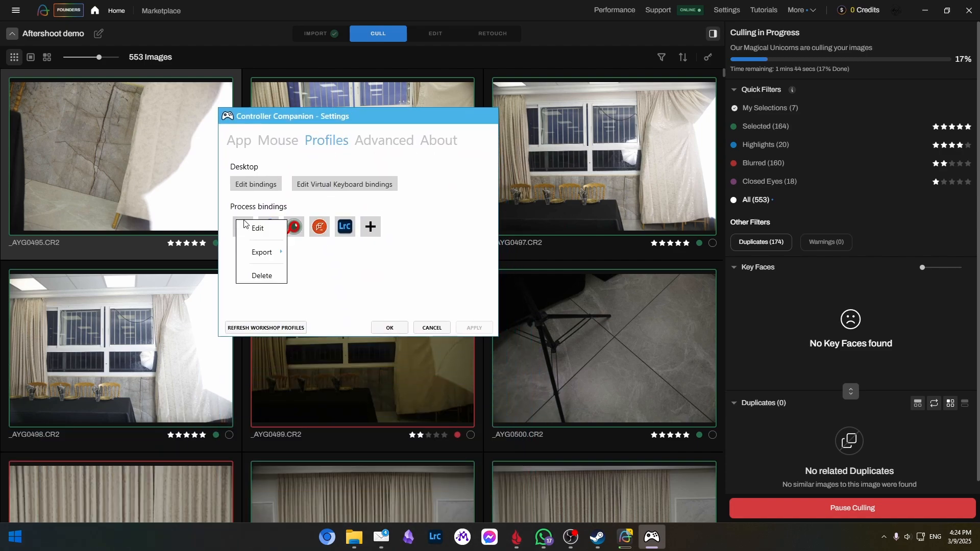
left_click(251, 228)
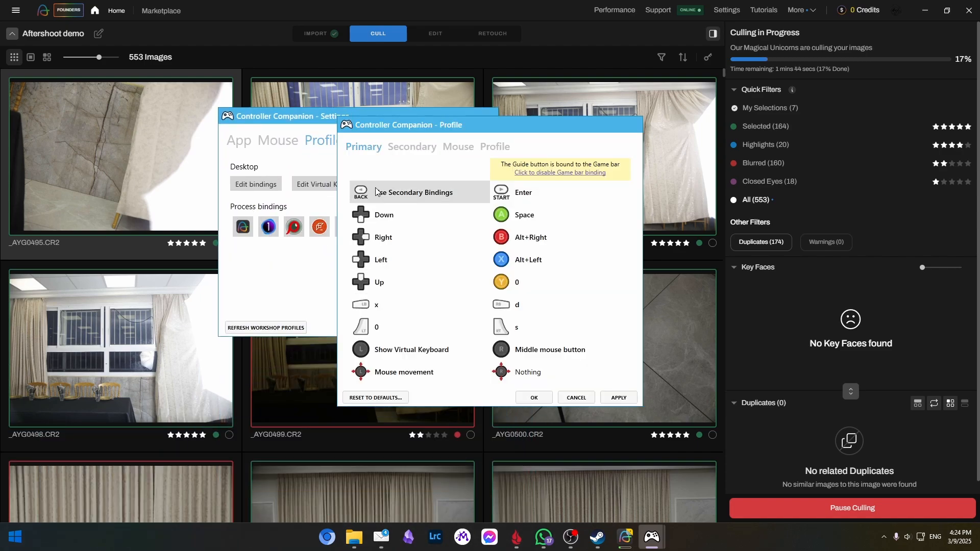
left_click_drag(511, 124, 413, 117)
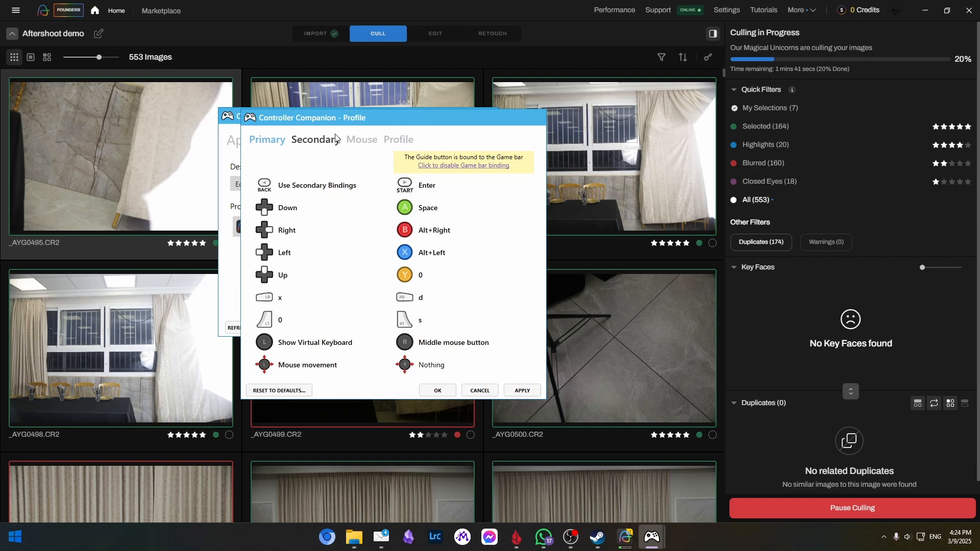
left_click_drag(336, 117, 314, 78)
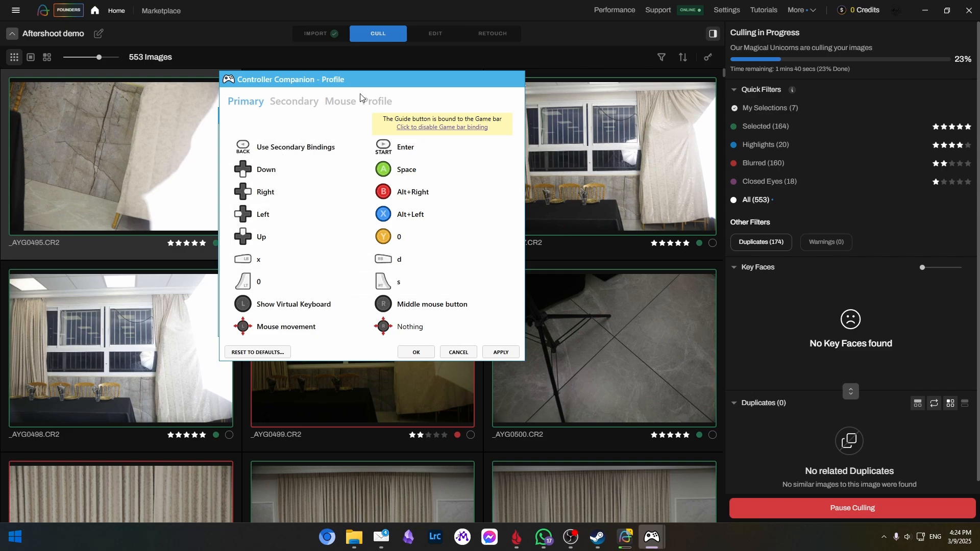
left_click_drag(360, 97, 500, 94)
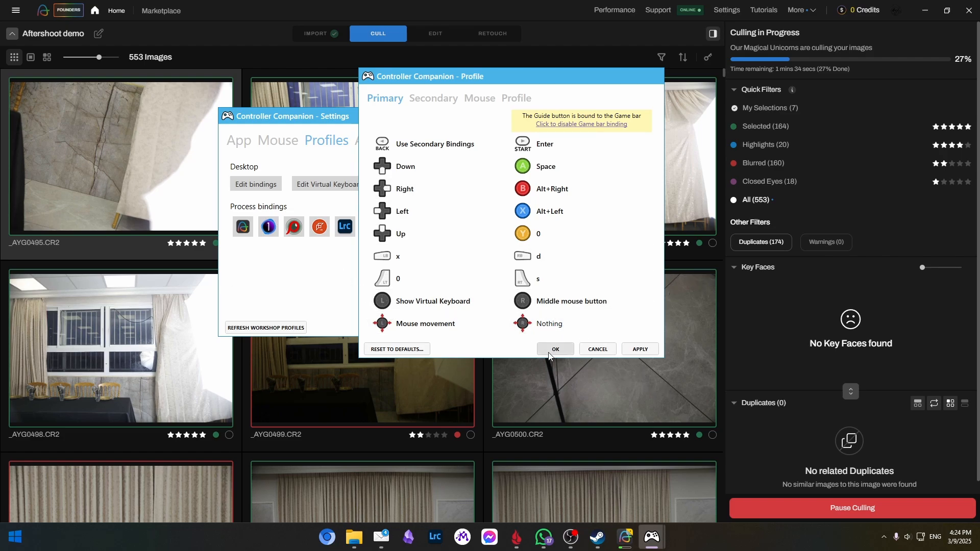
left_click(598, 350)
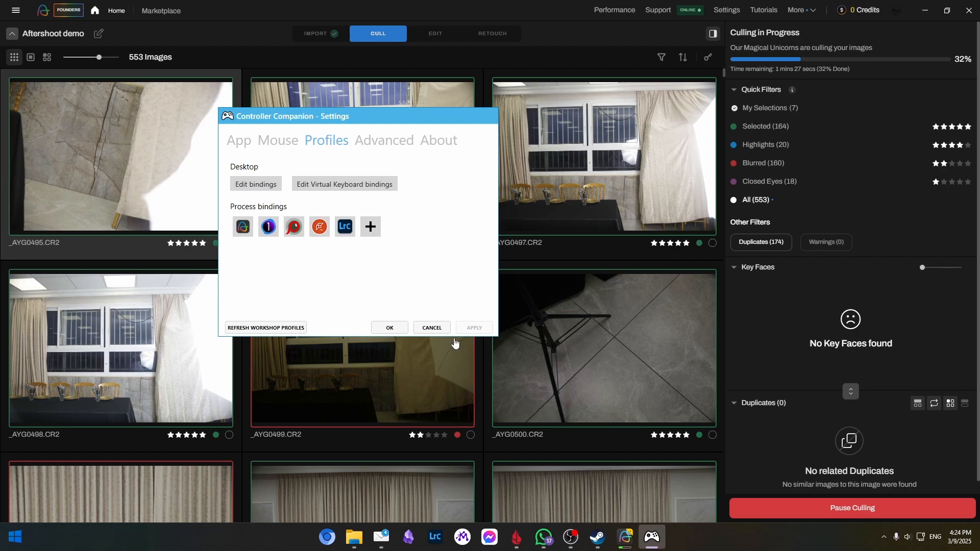
left_click(432, 328)
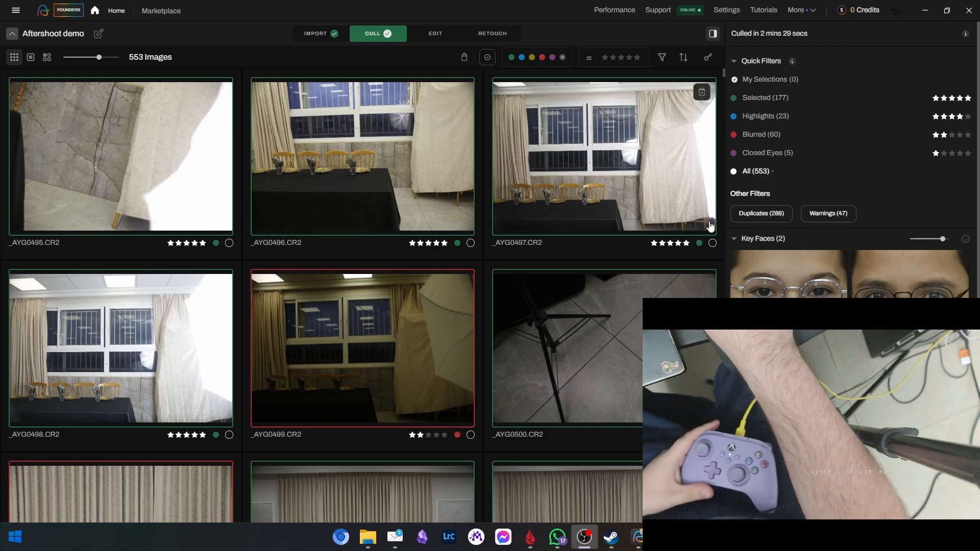
Step: Filter the culled album to the Selected photos and open _AYG0974.CR2 in the single-image view
left_click(775, 99)
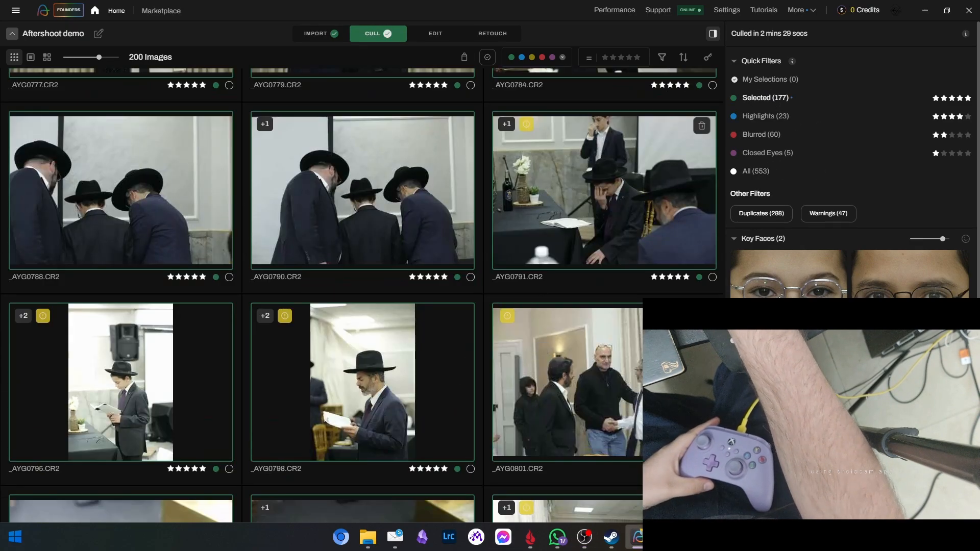
scroll(702, 263, "down", 12)
scroll(362, 295, "down", 15)
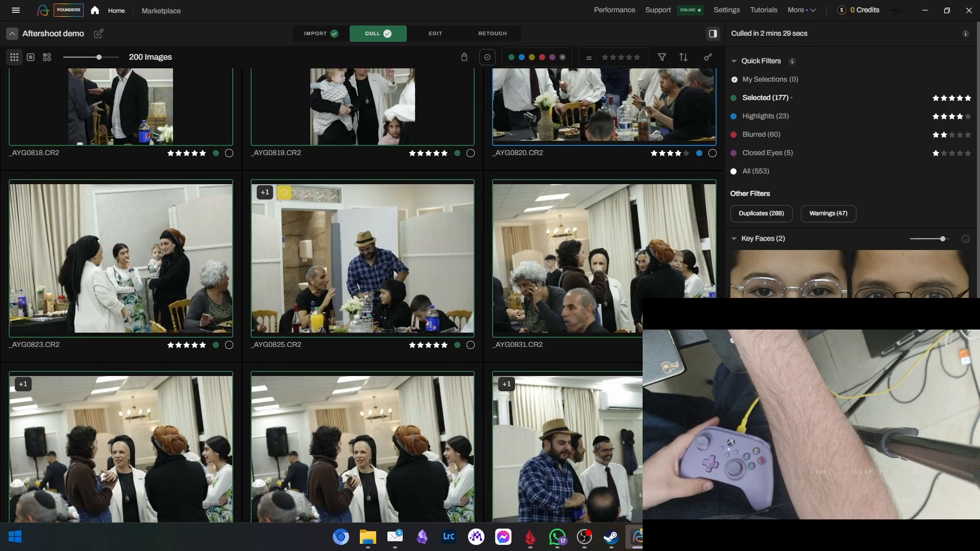
scroll(312, 328, "up", 10)
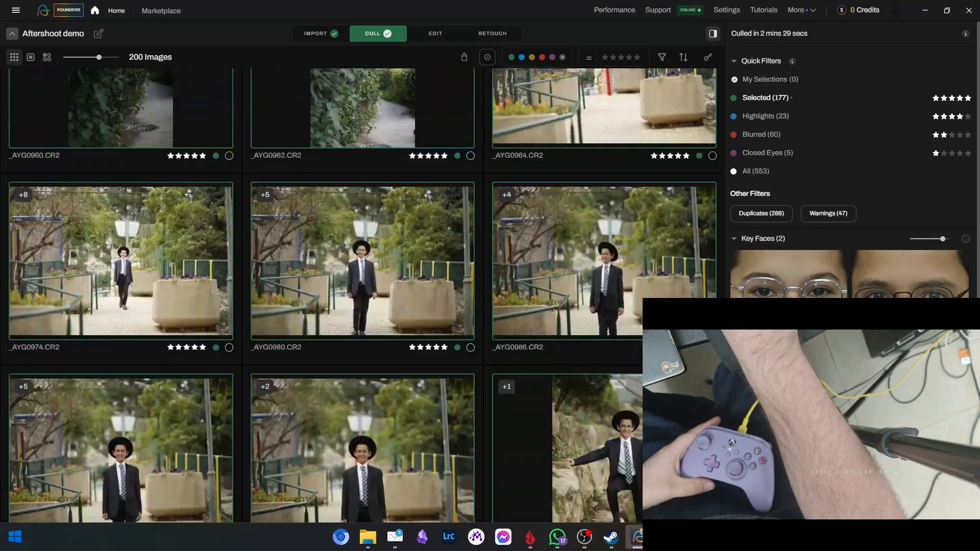
scroll(312, 328, "down", 8)
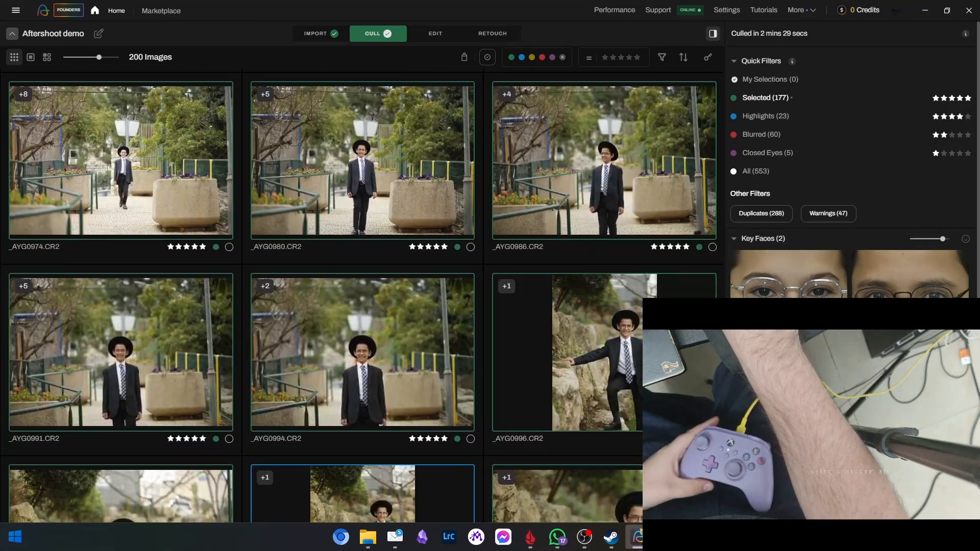
double_click(184, 191)
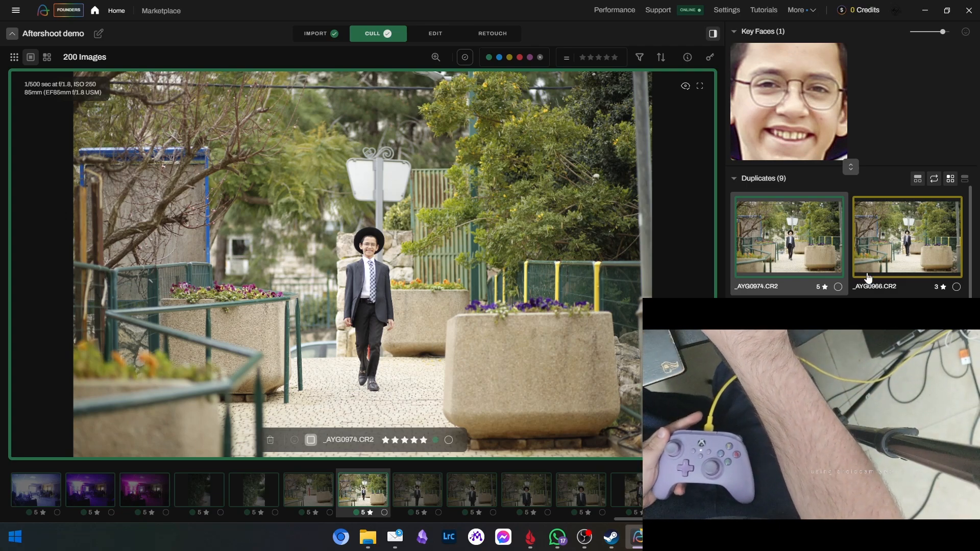
Step: Examine the duplicates grouped with photo _AYG0974.CR2
scroll(929, 290, "down", 2)
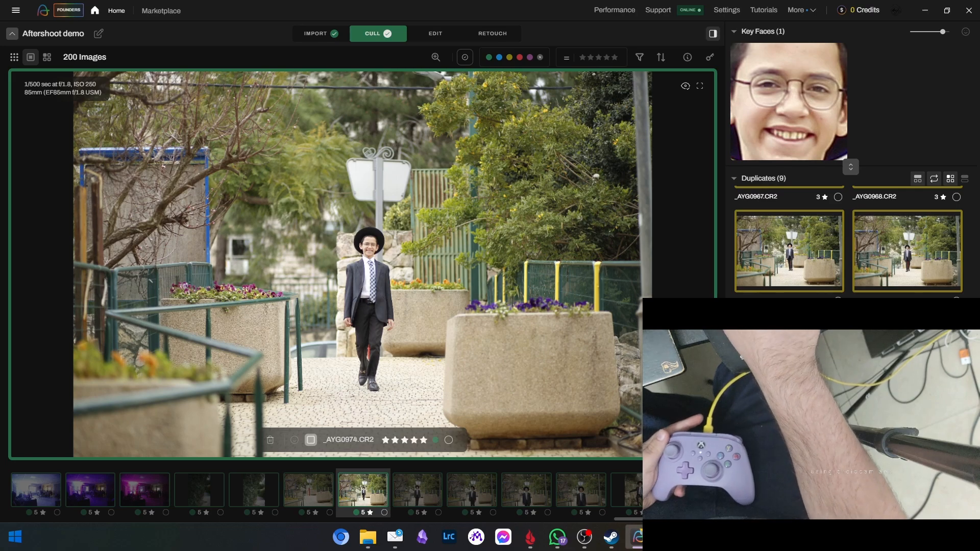
scroll(852, 242, "up", 2)
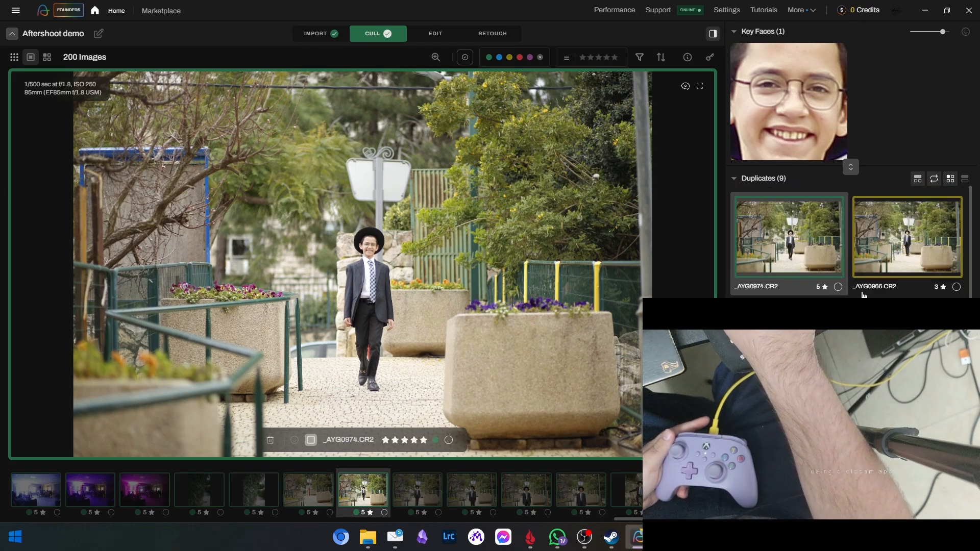
scroll(848, 242, "down", 3)
scroll(849, 242, "up", 3)
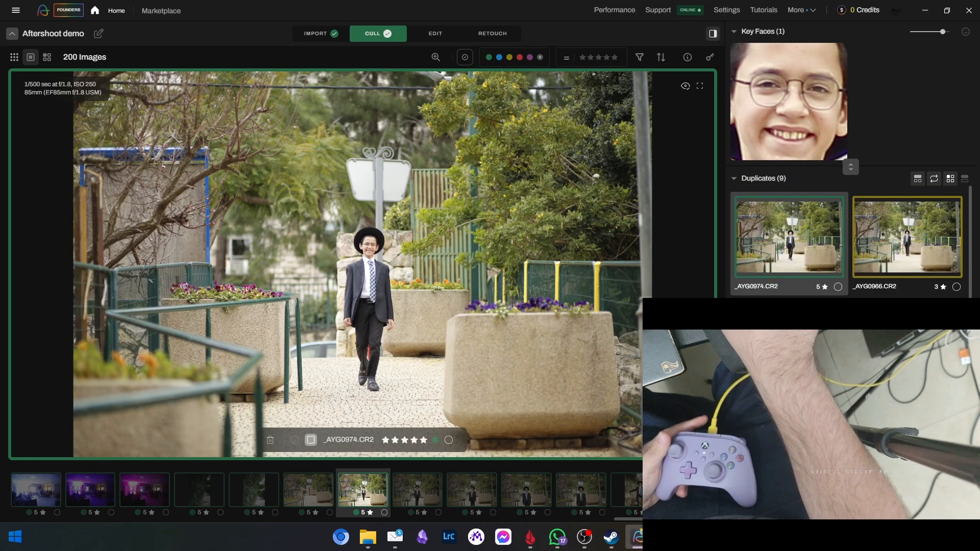
scroll(849, 243, "down", 3)
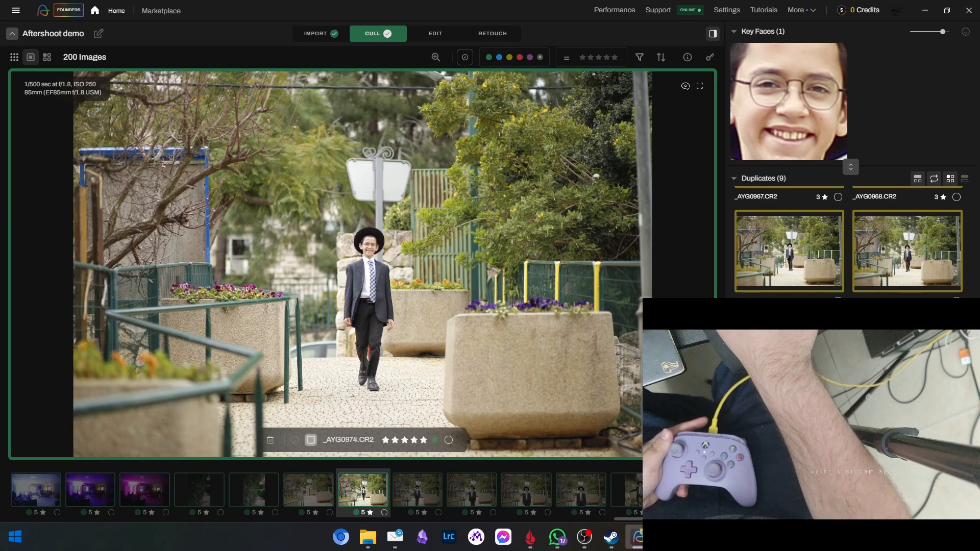
scroll(849, 242, "up", 3)
Step: Step back through the photos preceding _AYG0974.CR2 and return to that photo
key("Left")
key("Left")
key("Right")
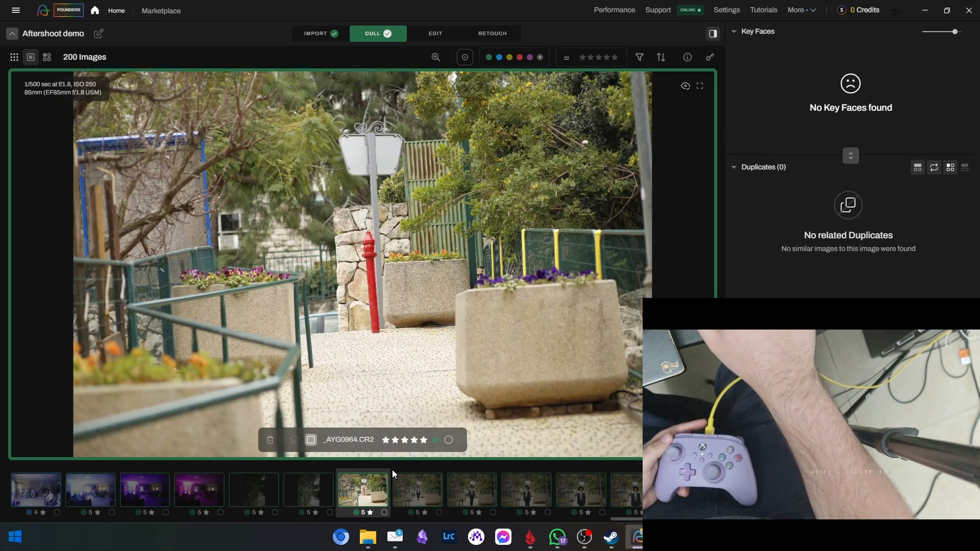
key("Right")
key("Right")
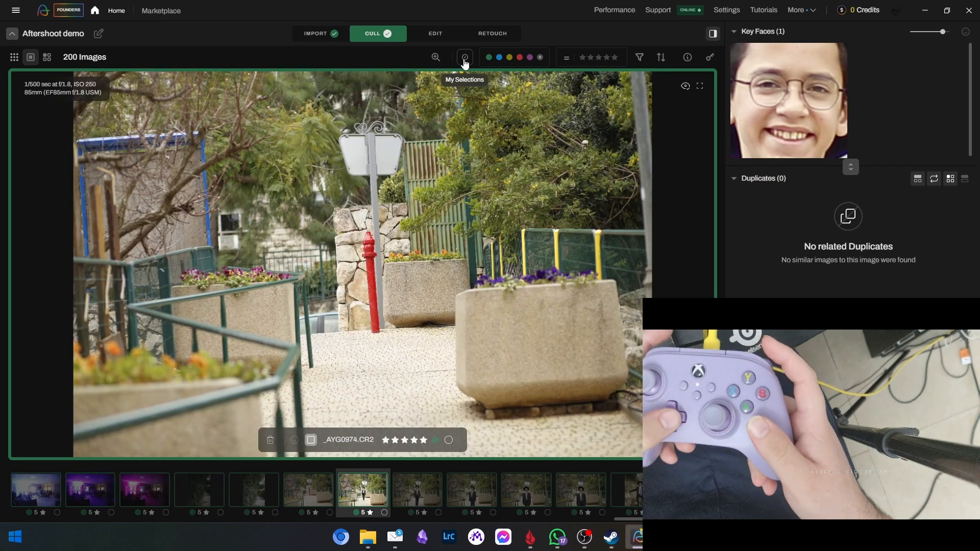
Step: Browse the photos around _AYG0974.CR2 and compare it with its duplicates, including _AYG0970.CR2
key("Left")
key("Left")
key("Right")
key("Right")
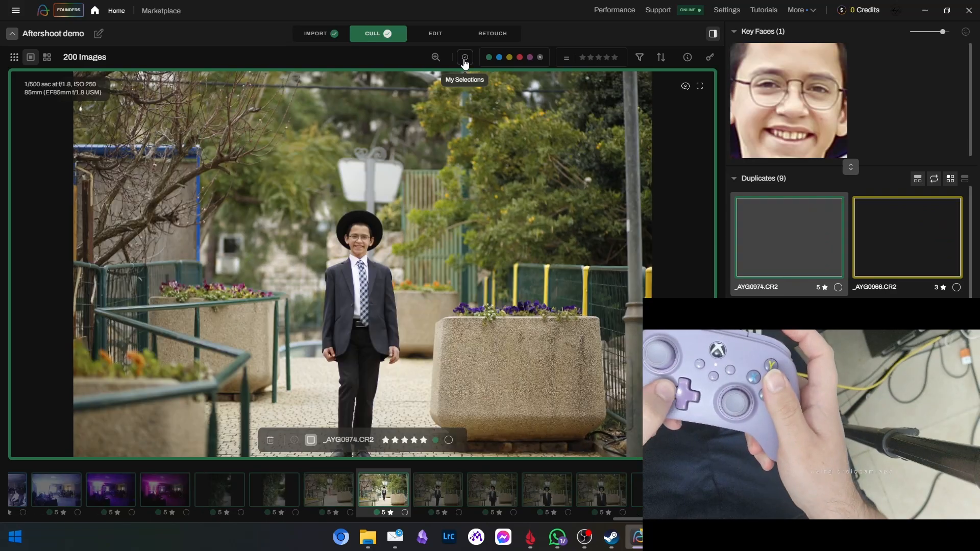
key("Left")
key("Down")
key("Up")
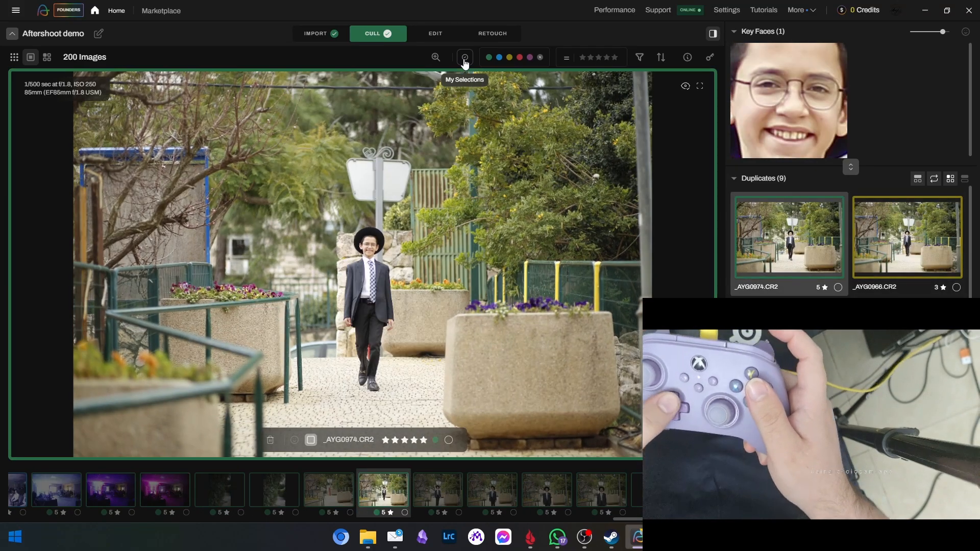
key("Down")
key("Down")
key("Down")
key("Up")
key("Up")
key("Down")
key("Down")
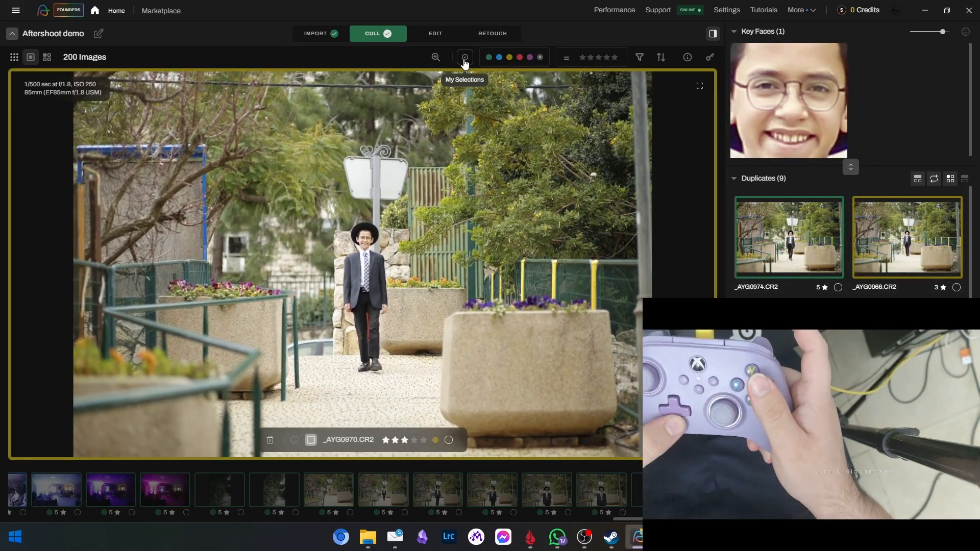
key("Up")
key("Up")
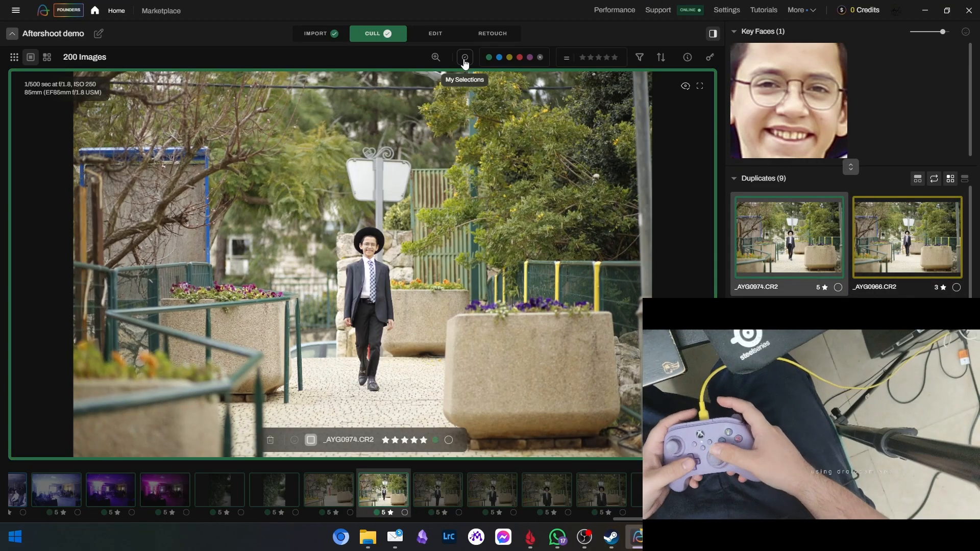
Step: Toggle _AYG0974.CR2 in and out of My Selections, and add _AYG0980.CR2 to My Selections
key("s")
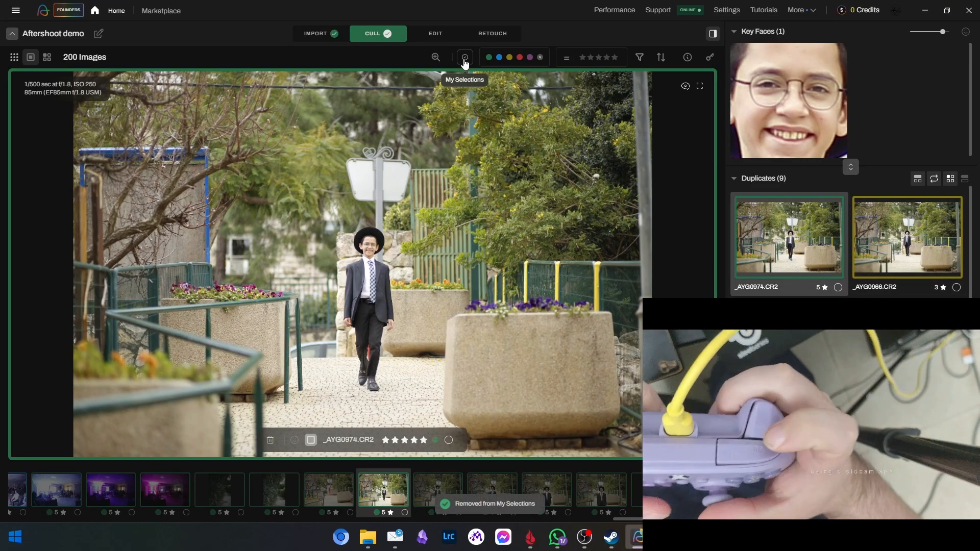
key("Right")
key("s")
key("Right")
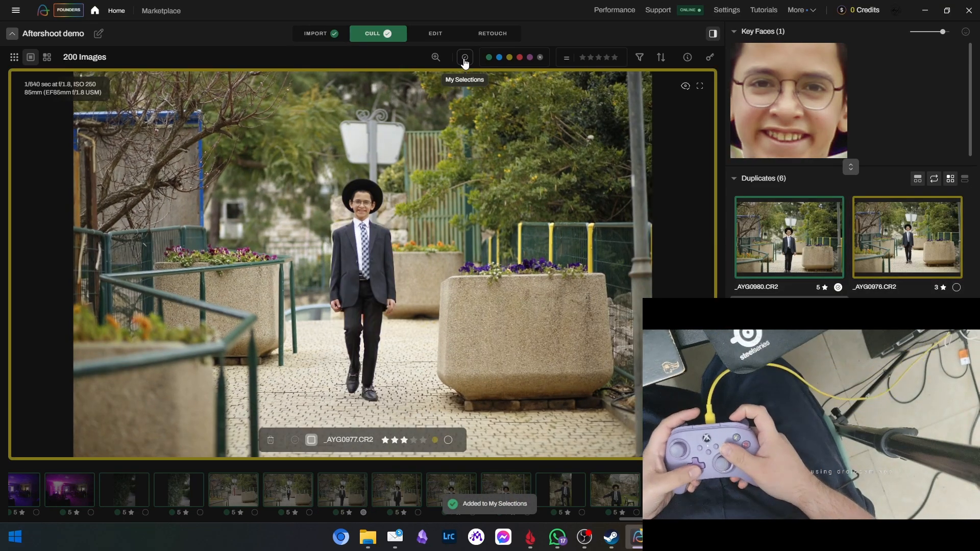
Step: Compare duplicates _AYG0985.CR2 and _AYG0983.CR2 with _AYG0986.CR2, and add _AYG0986.CR2 to My Selections
key("Down")
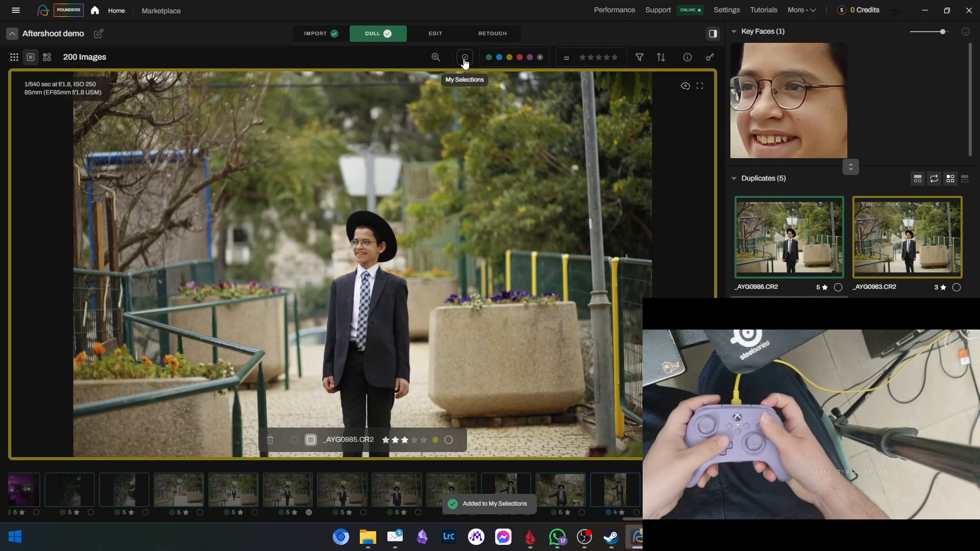
key("Down")
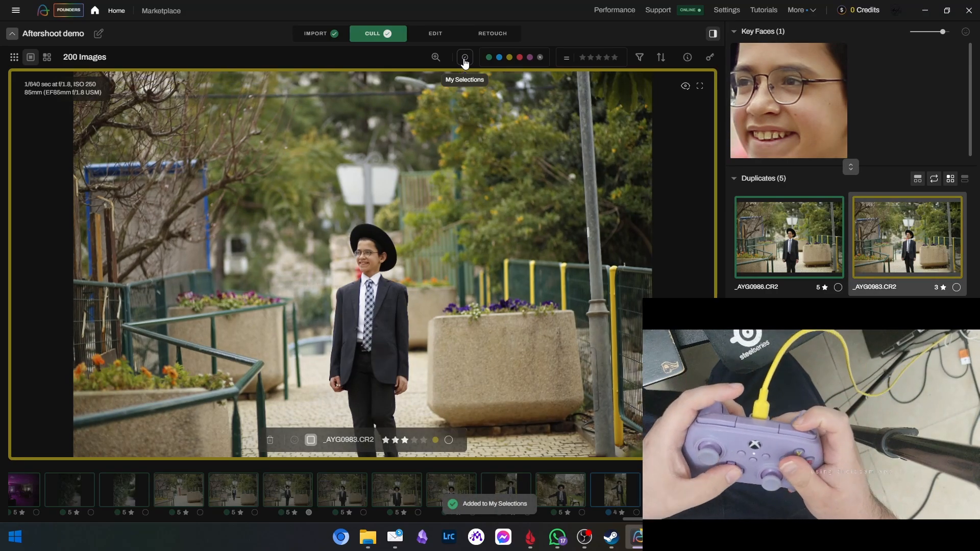
key("s")
key("Right")
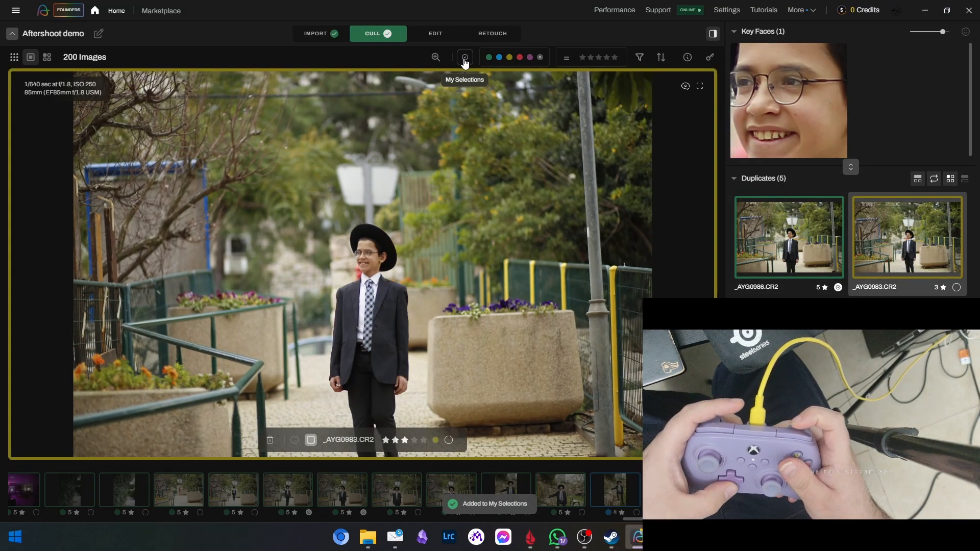
Step: Advance past _AYG0998.CR2, add _AYG0999.CR2 to My Selections and view its duplicate _AYG1000.CR2
key("Right")
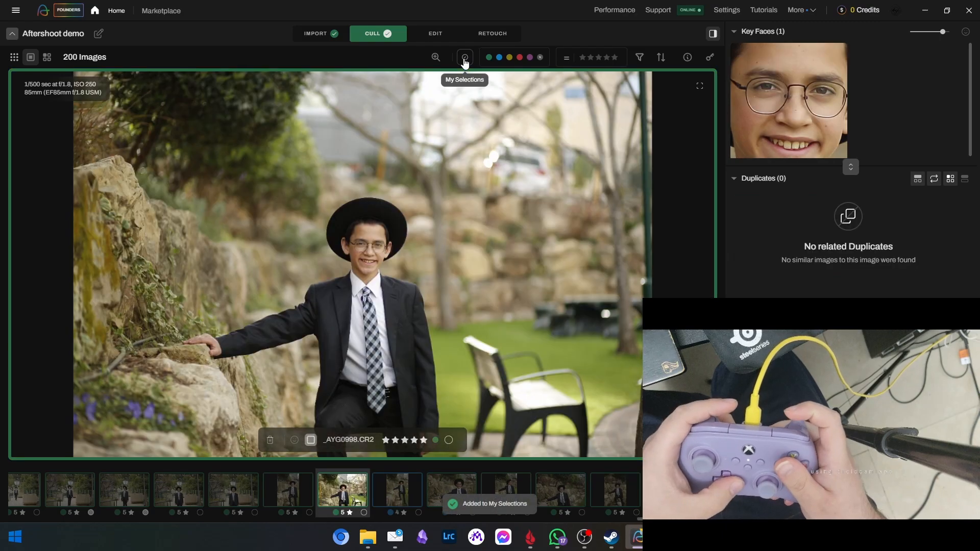
key("Right")
key("s")
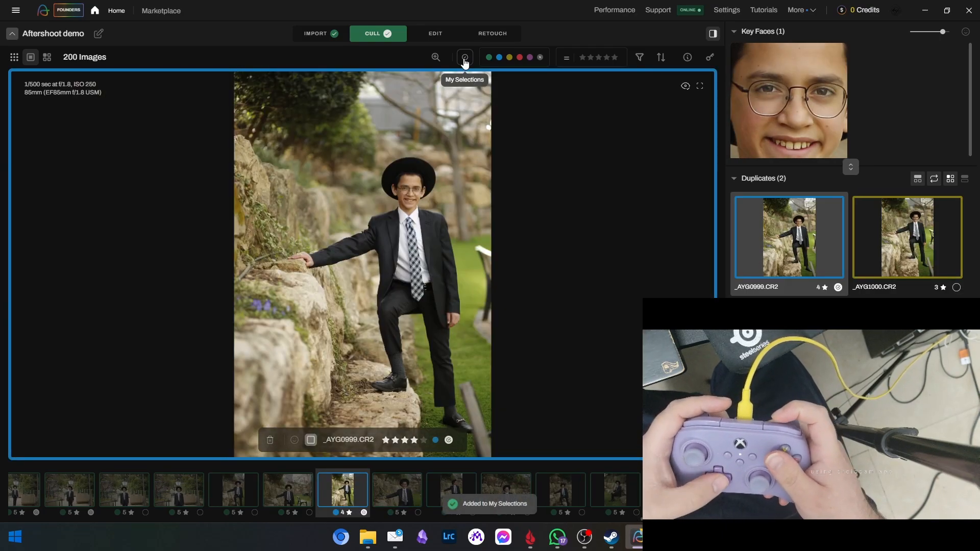
key("Down")
key("Right")
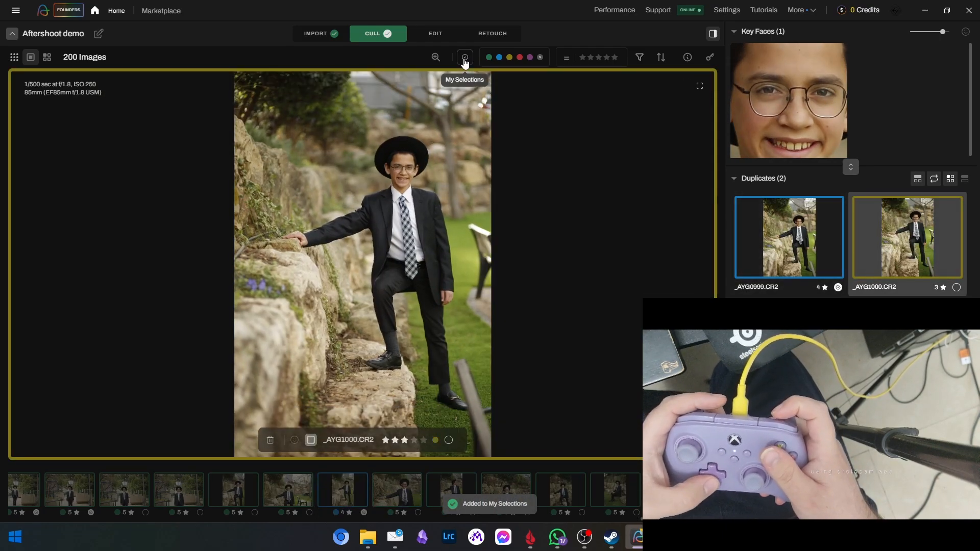
Step: Advance to _AYG1007.CR2 and inspect the subject's face up close, returning to the full-photo view
key("Right")
key("Right")
key("Right")
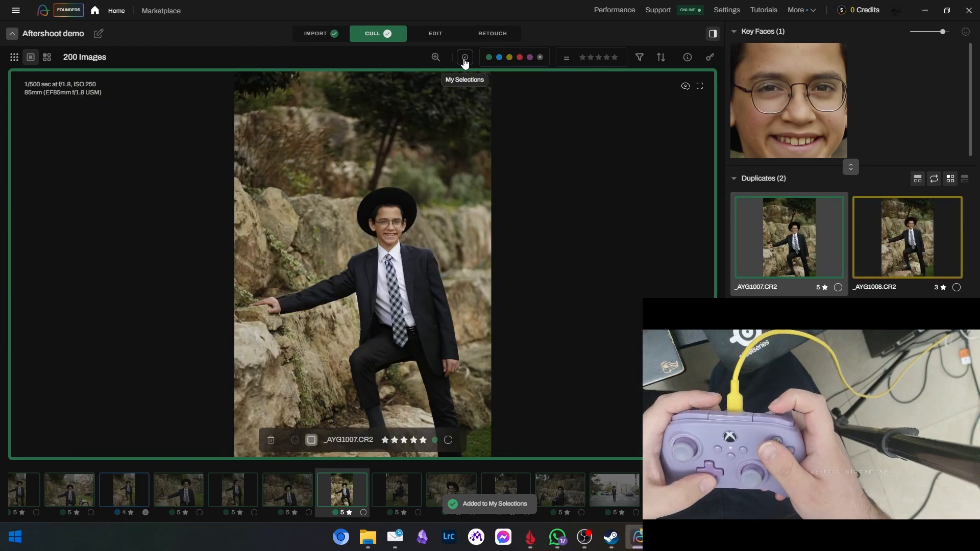
key("z")
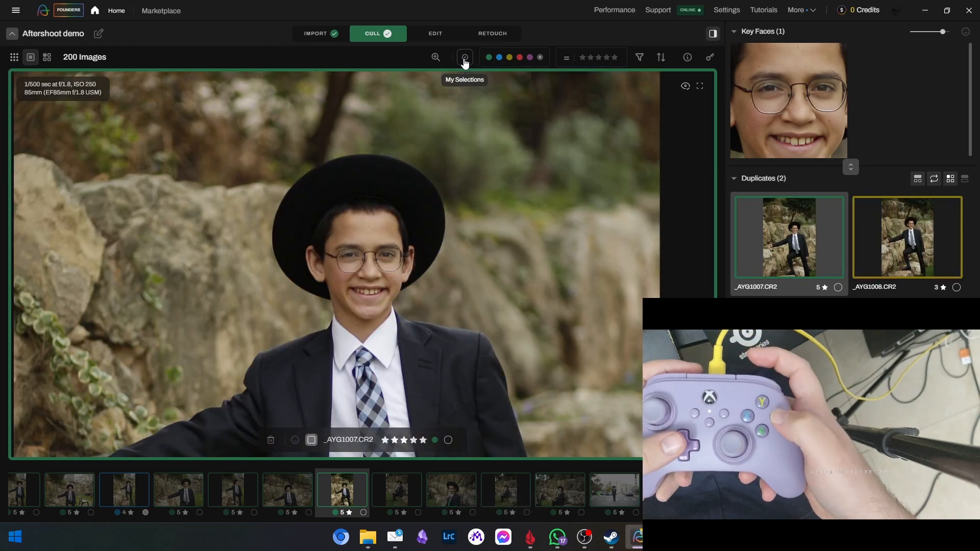
key("z")
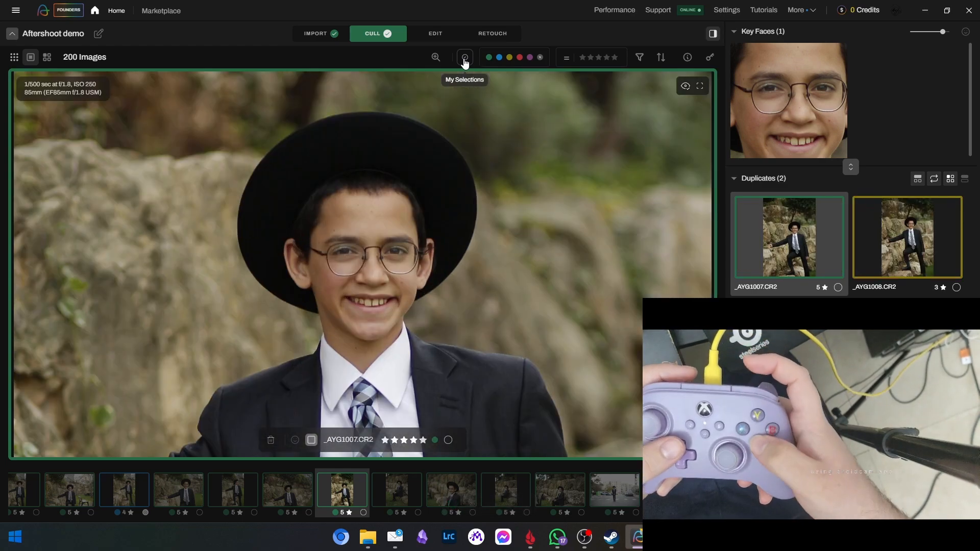
key("z")
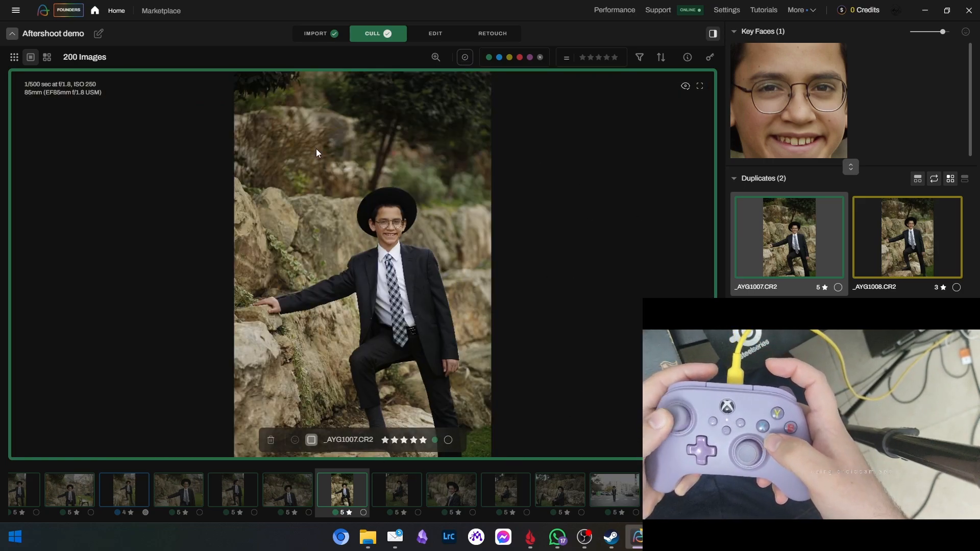
left_click(337, 188)
left_click(449, 258)
left_click(489, 296)
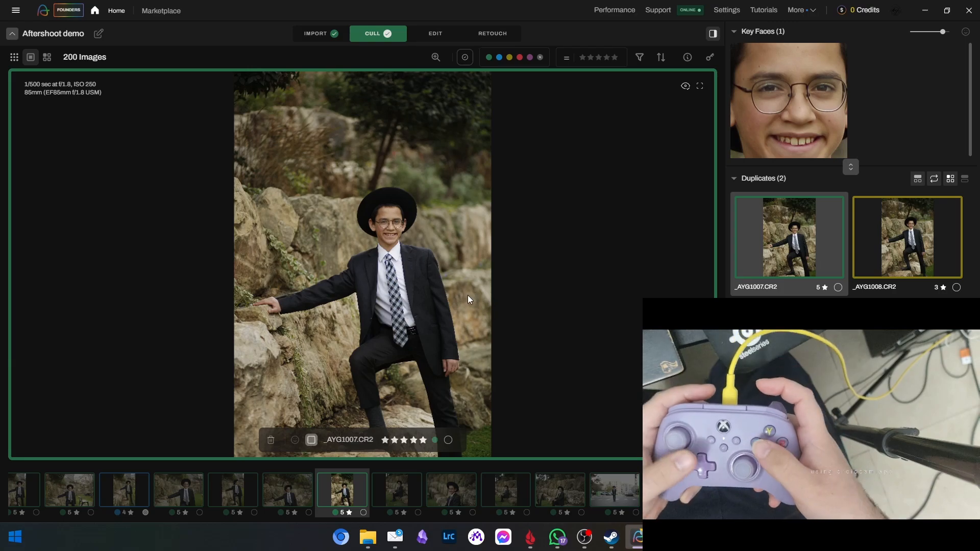
Step: Advance to _AYG1015.CR2, check its duplicate and add _AYG1015.CR2 to My Selections
key("Right")
key("Right")
key("Right")
key("Down")
key("Up")
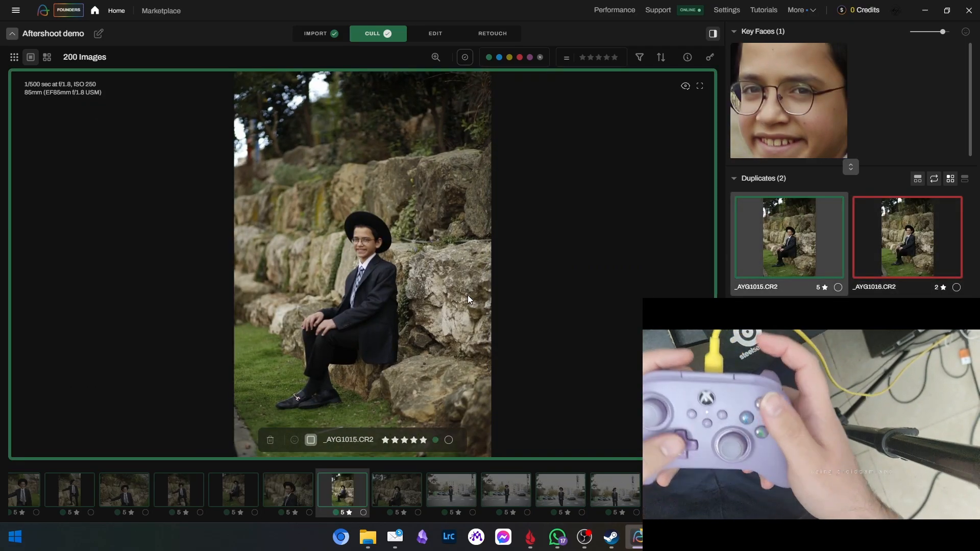
key("s")
Step: Open duplicate _AYG1019.CR2 in the _AYG1020.CR2 group and clear its star rating
key("Right")
key("Right")
key("Down")
key("Down")
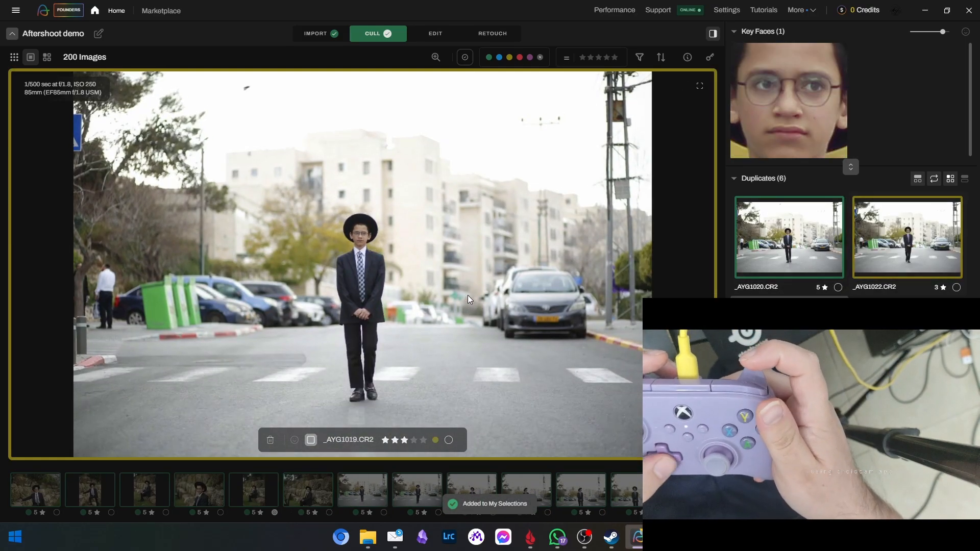
key("0")
left_click(399, 238)
left_click(385, 238)
left_click(290, 245)
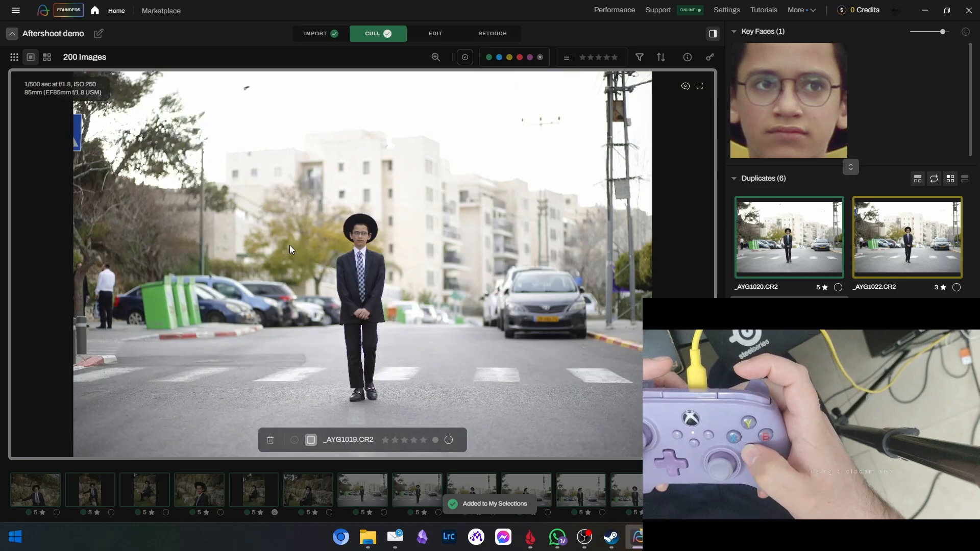
left_click(289, 246)
left_click(289, 246)
Step: Move on to the _AYG1033.CR2 group, view duplicate _AYG1030.CR2 and add _AYG1033.CR2 to My Selections
key("Right")
key("Right")
key("Right")
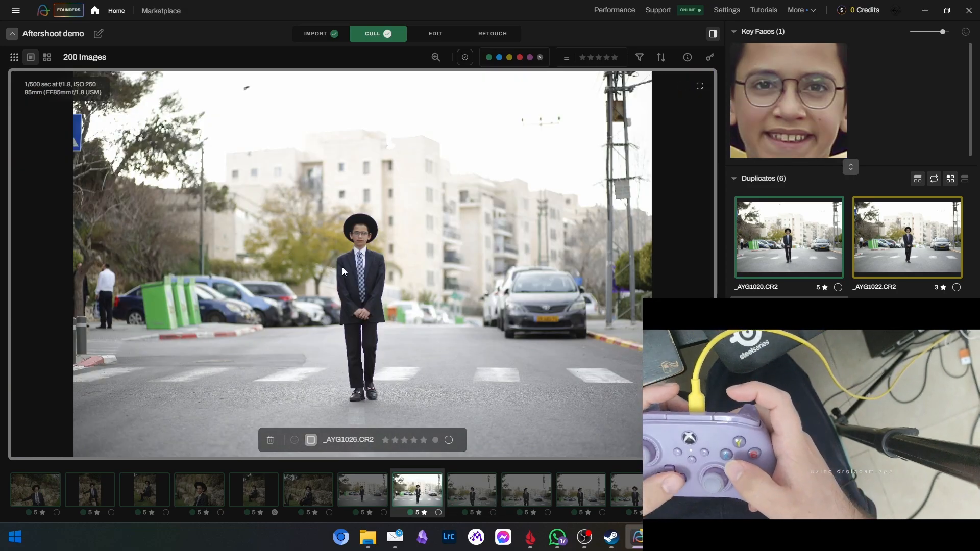
key("Left")
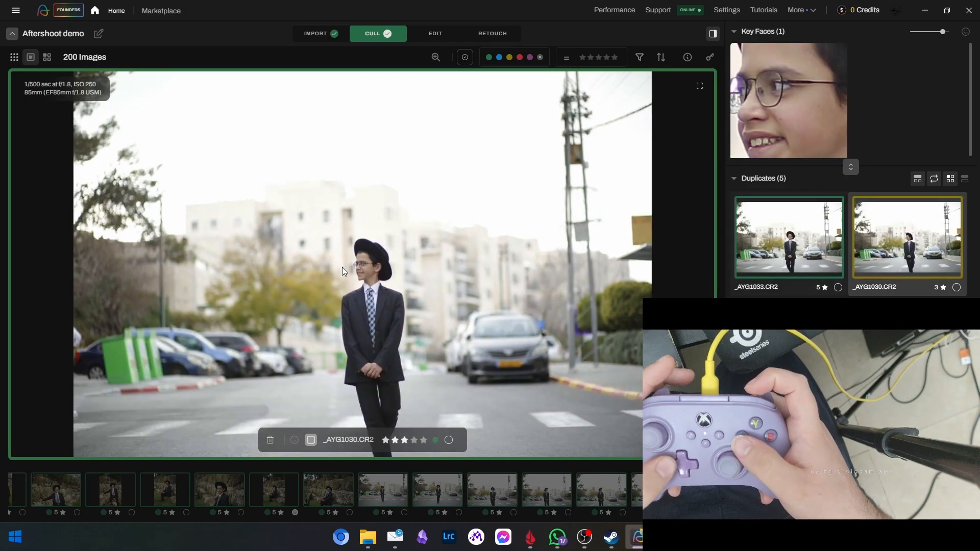
key("Down")
key("s")
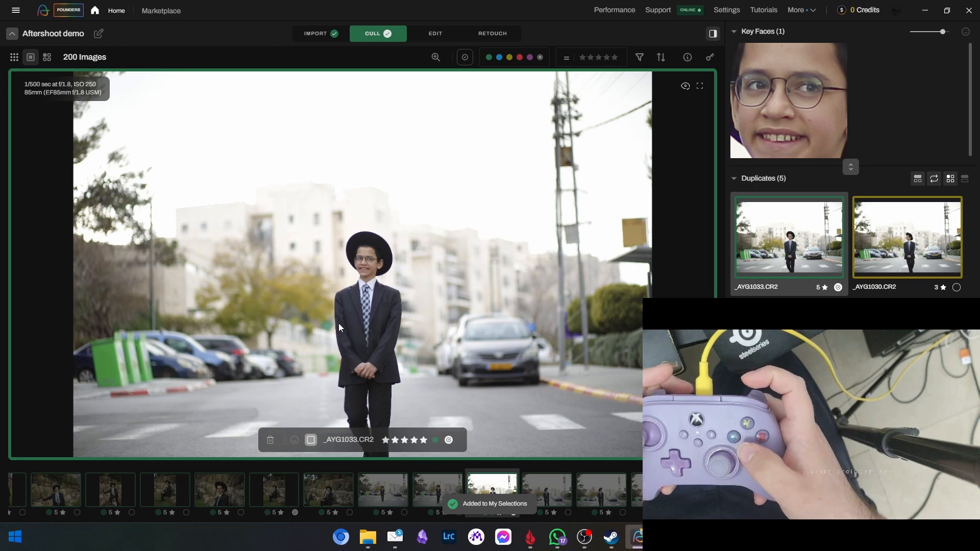
Step: Open the jumping group photo _AYG0547.CR2 near the start of the filmstrip and advance to _AYG0551.CR2
scroll(537, 490, "up", 5)
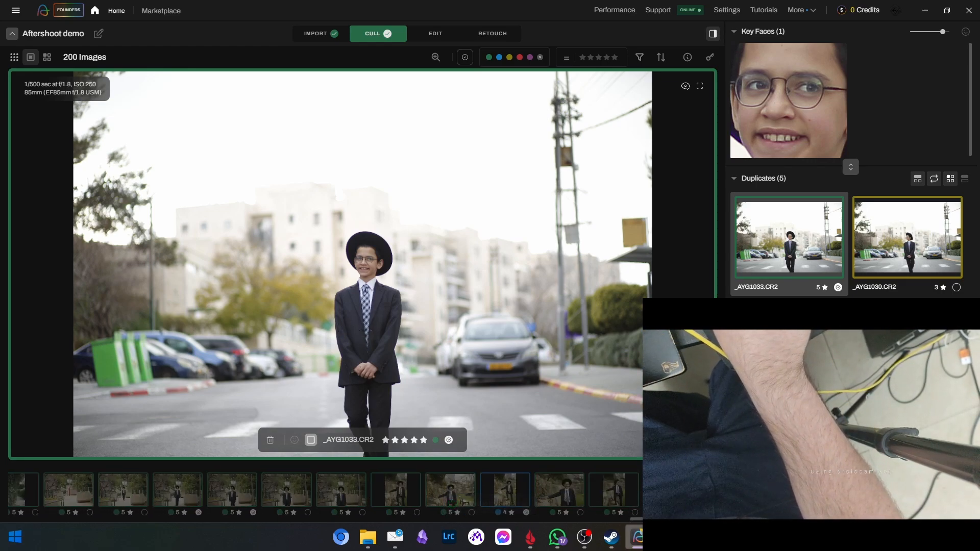
scroll(306, 490, "up", 10)
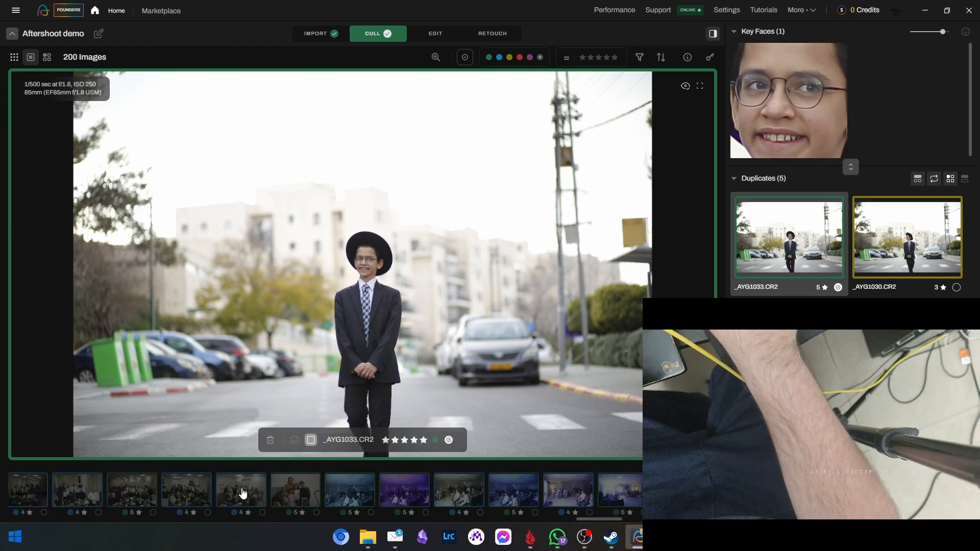
scroll(193, 498, "up", 5)
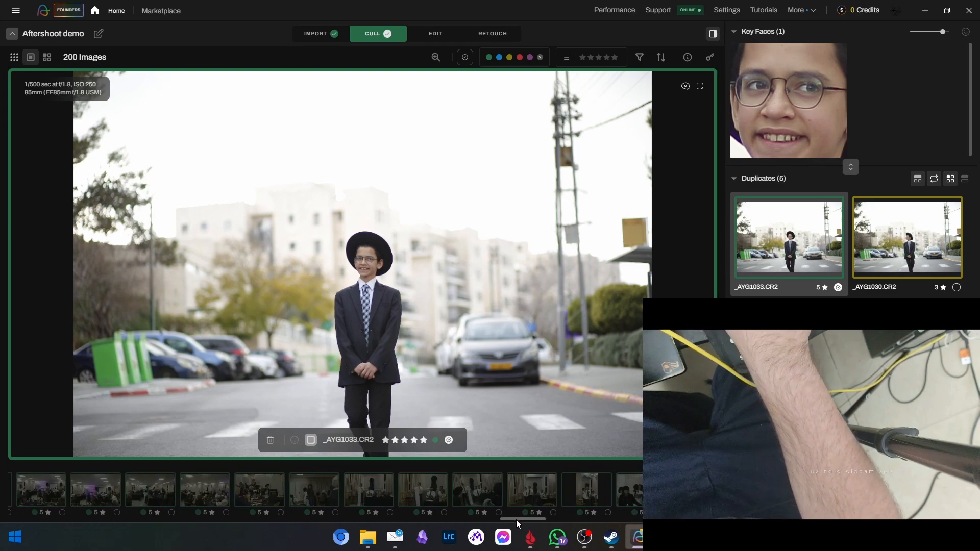
left_click_drag(516, 520, 207, 519)
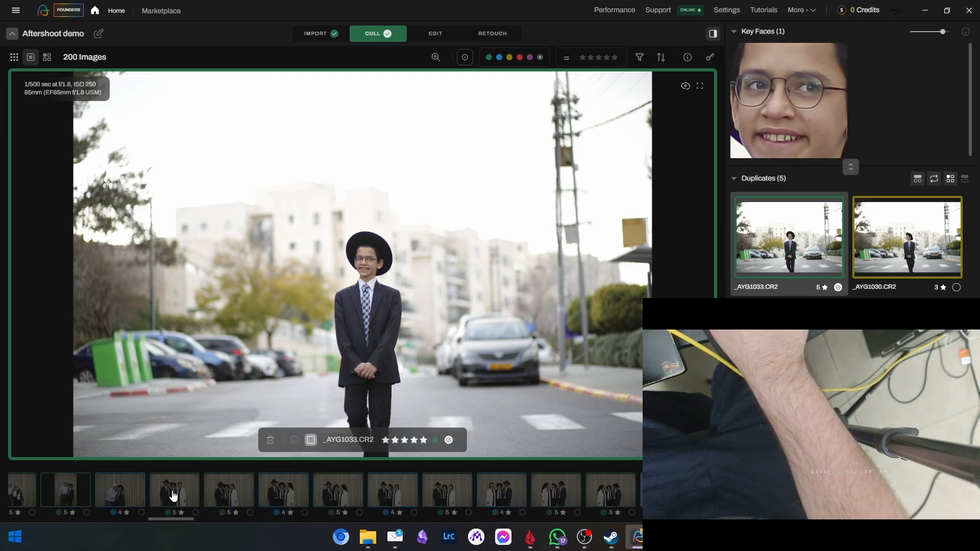
left_click_drag(160, 519, 84, 512)
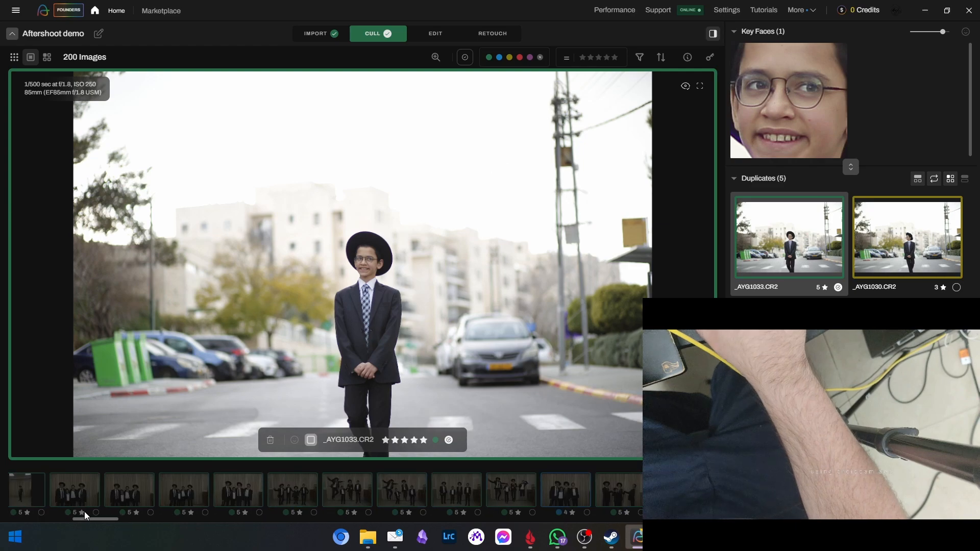
left_click(381, 488)
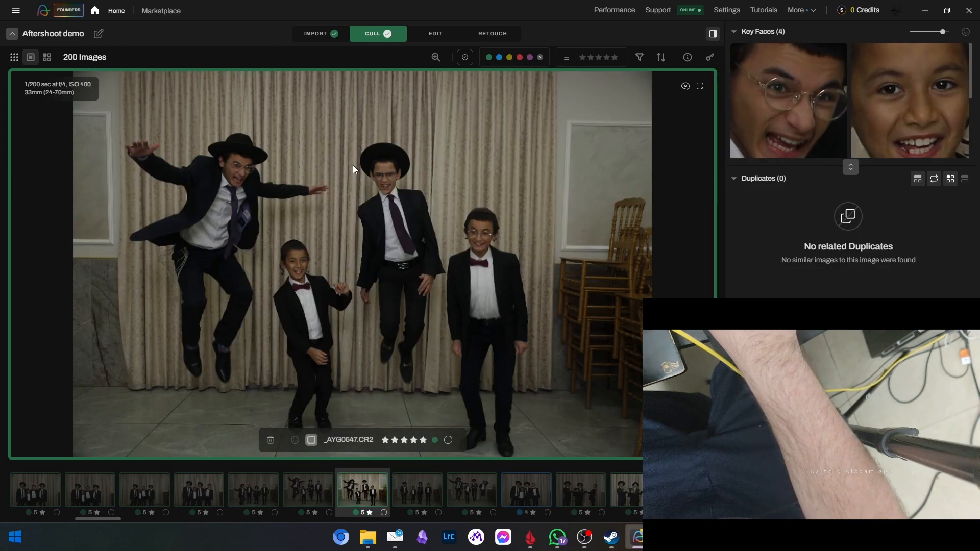
key("Right")
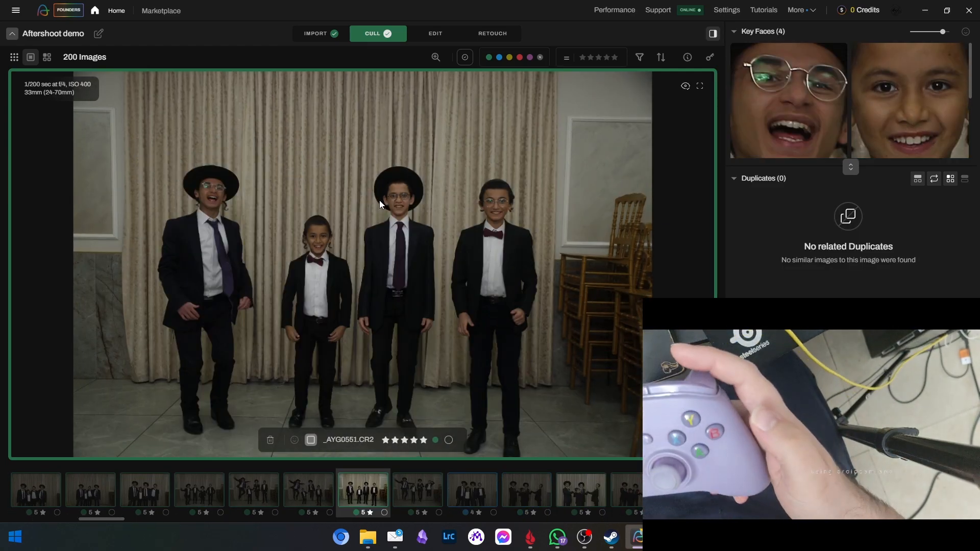
scroll(379, 200, "up", 5)
scroll(378, 200, "down", 5)
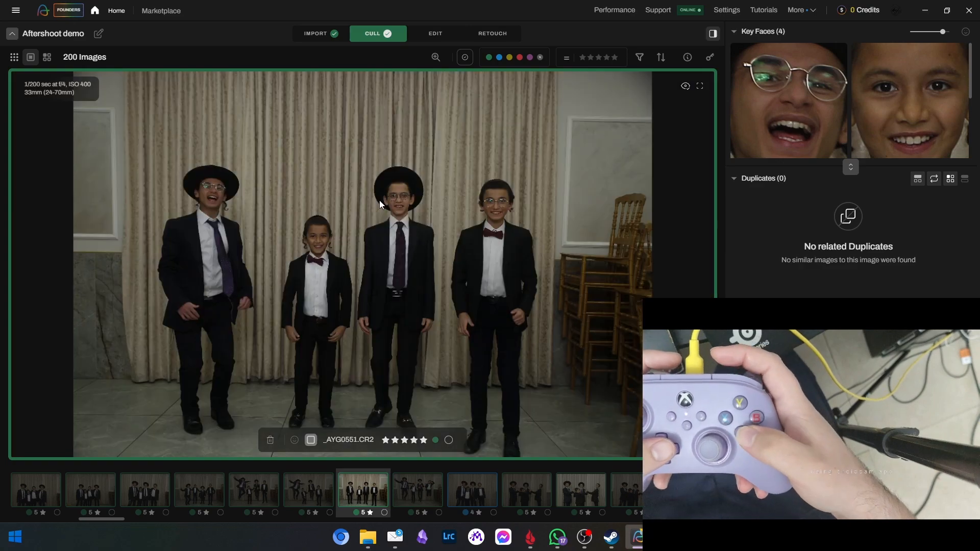
Step: Advance to group photo _AYG0552.CR2 and inspect each person's face up close
key("Right")
key("space")
key("space")
key("space")
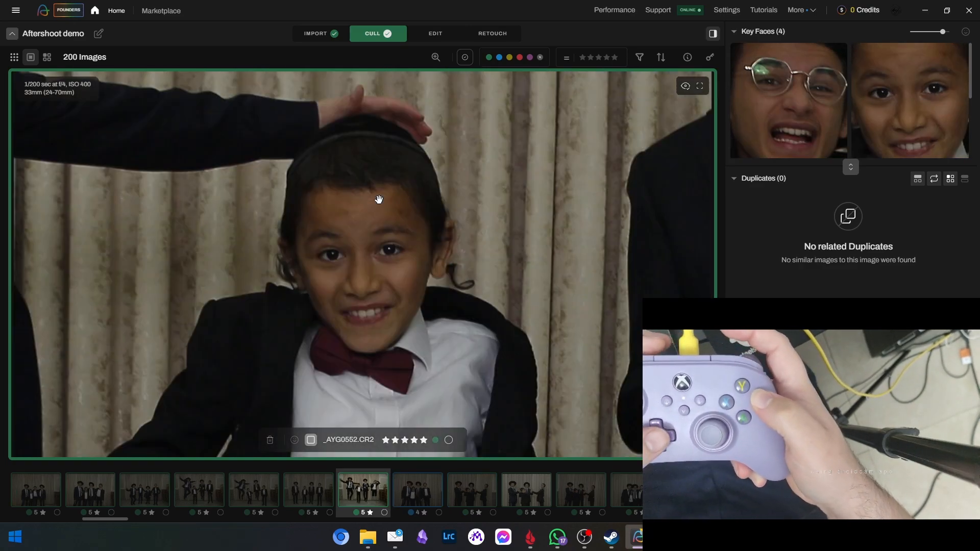
key("space")
key("space")
key("space")
Step: Open duplicate _AYG0556.CR2 in the _AYG0557.CR2 group and inspect its faces one by one up close
key("Right")
key("Down")
key("Down")
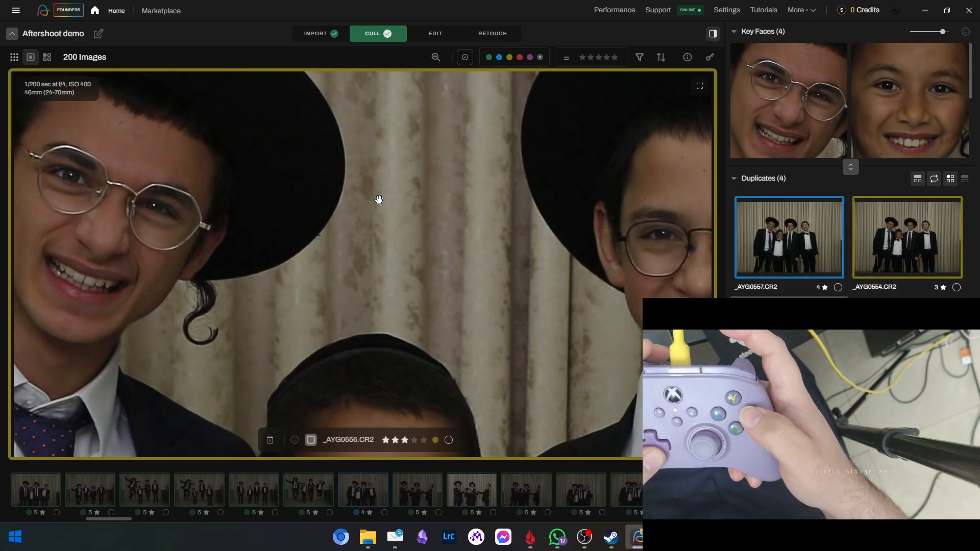
key("space")
key("space")
key("space")
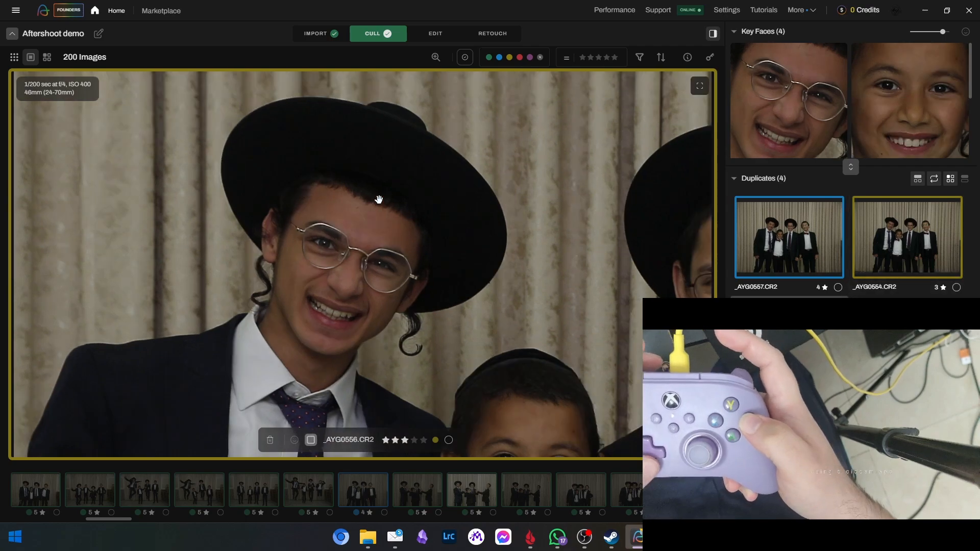
key("space")
key("space")
key("space")
key("space")
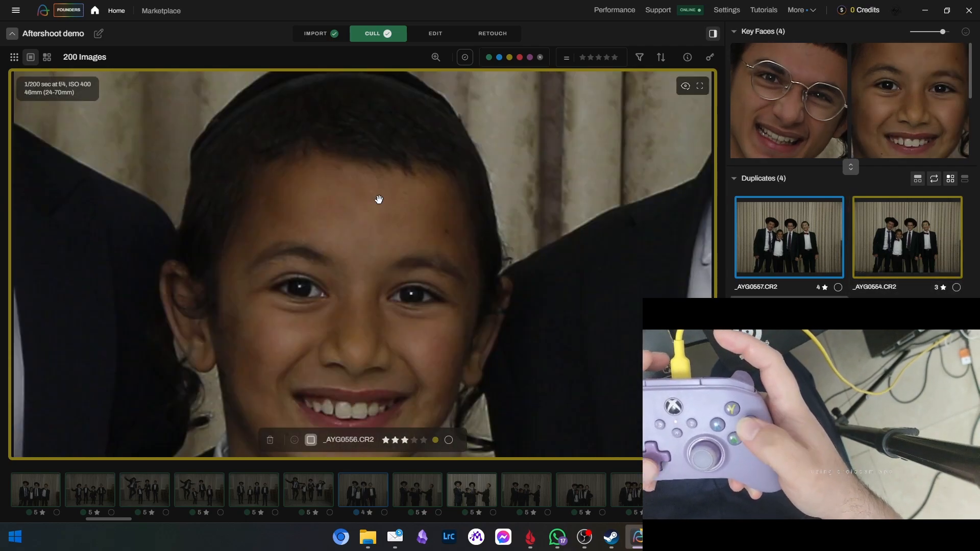
Step: Return _AYG0556.CR2 to the full view, add it to My Selections and advance to _AYG0559-Edit.tif
key("z")
key("s")
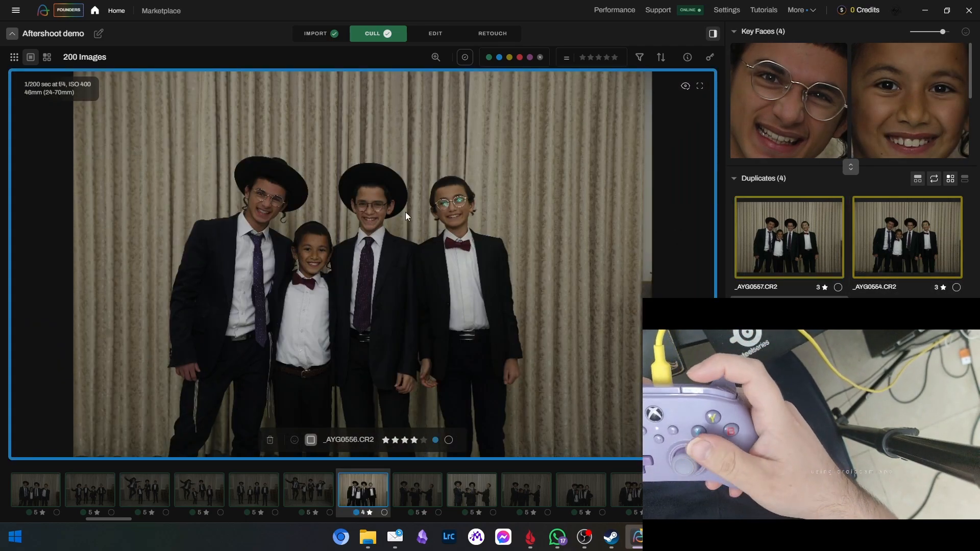
key("Right")
key("Right")
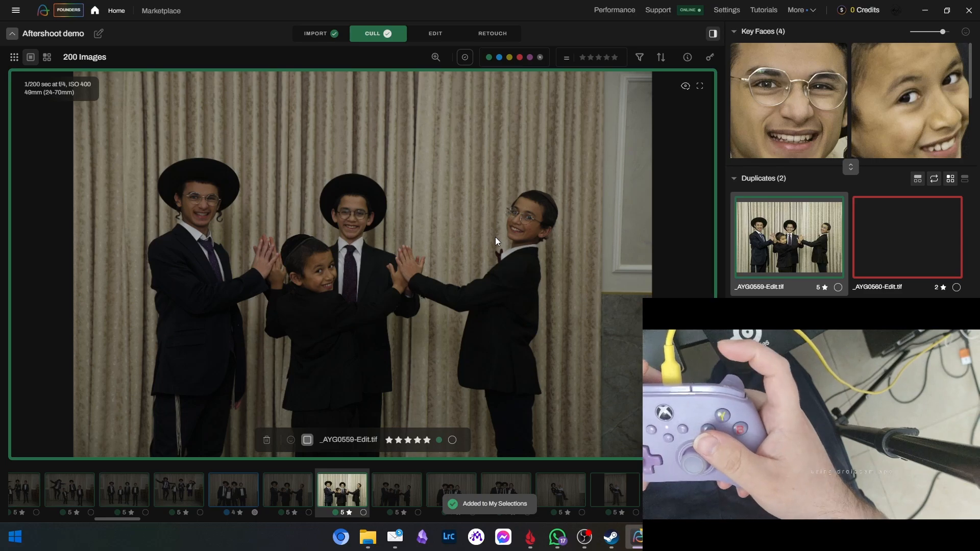
Step: Add group photo _AYG0563.CR2 to My Selections and compare it with its duplicate _AYG0564.CR2
key("Right")
key("Right")
key("s")
key("Down")
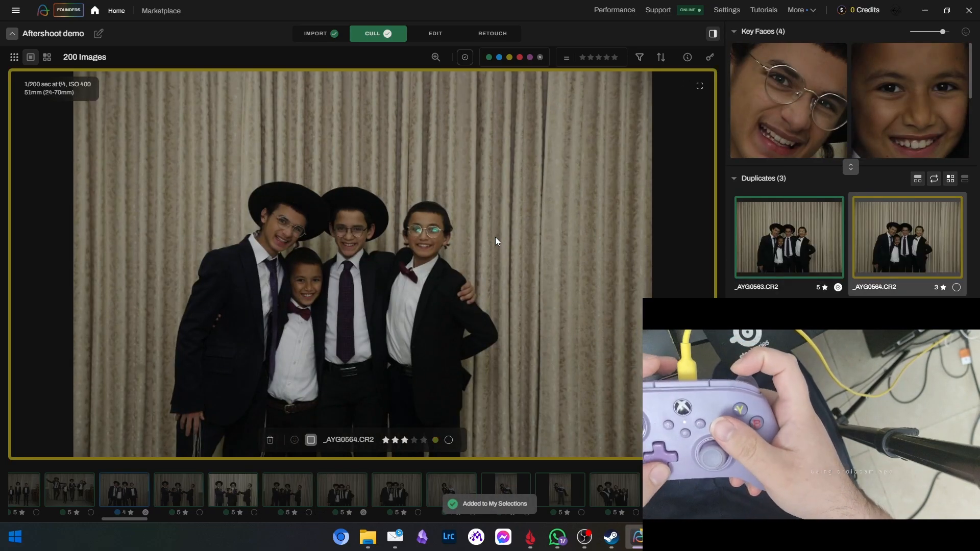
key("Left")
key("Down")
key("Up")
Step: Advance to _AYG0569.CR2 of the man carrying the boy and examine its duplicate _AYG0568.CR2
key("Right")
key("Right")
key("Right")
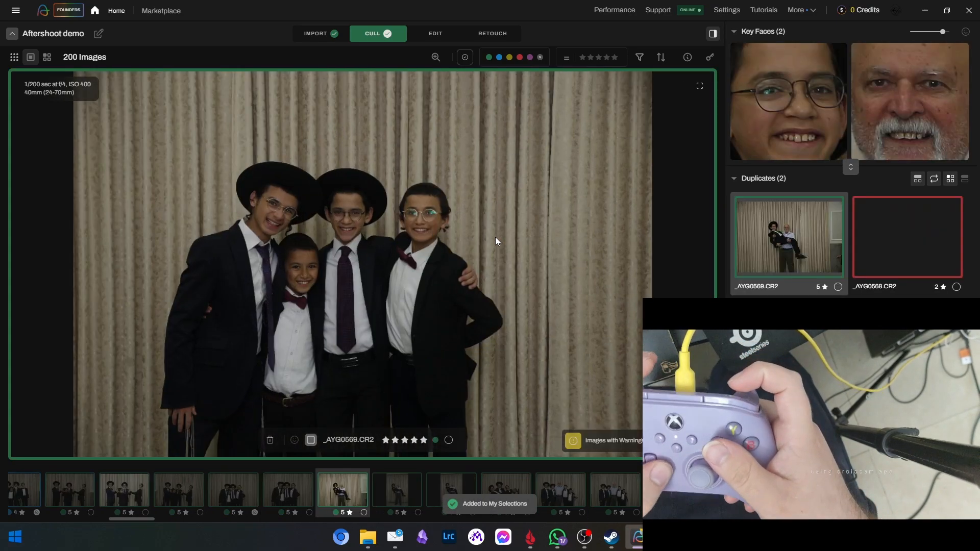
key("Down")
scroll(378, 193, "up", 2)
scroll(327, 212, "down", 2)
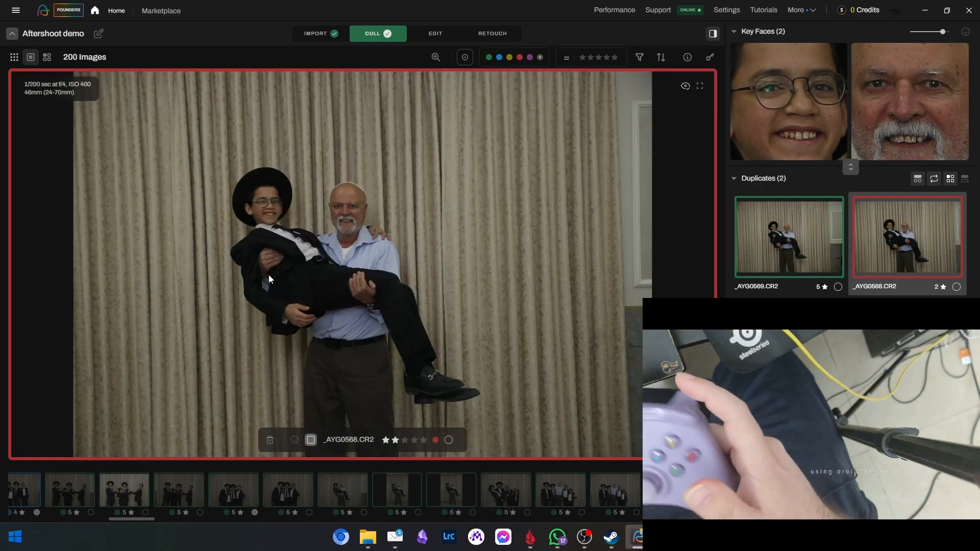
Step: Add the upright photo of the man carrying the boy to My Selections and move on to _AYG0581.CR2
key("Right")
key("Right")
key("s")
key("Right")
key("Right")
key("Right")
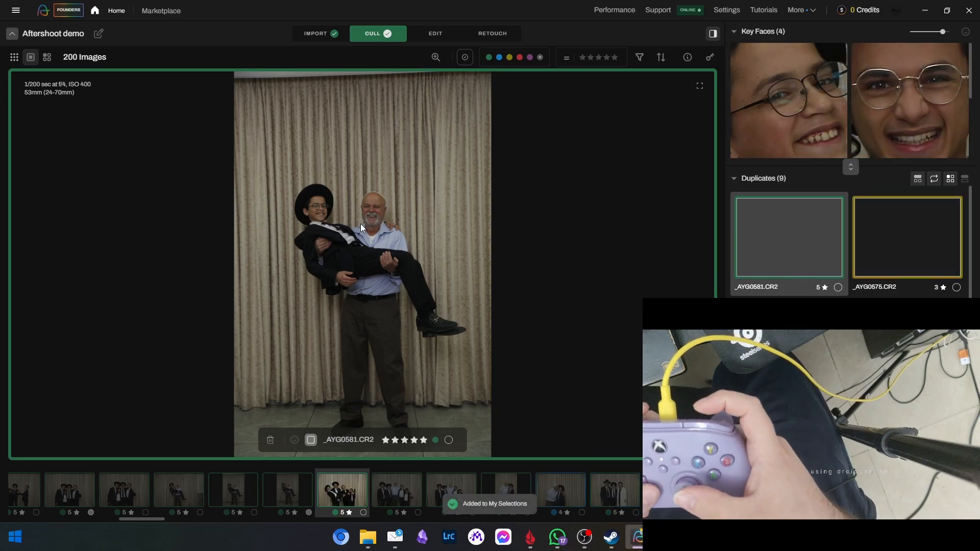
Step: Add _AYG0592.CR2 of the man kissing the boy to My Selections and advance past _AYG0596.CR2 to _AYG0616.CR2
key("Right")
key("Right")
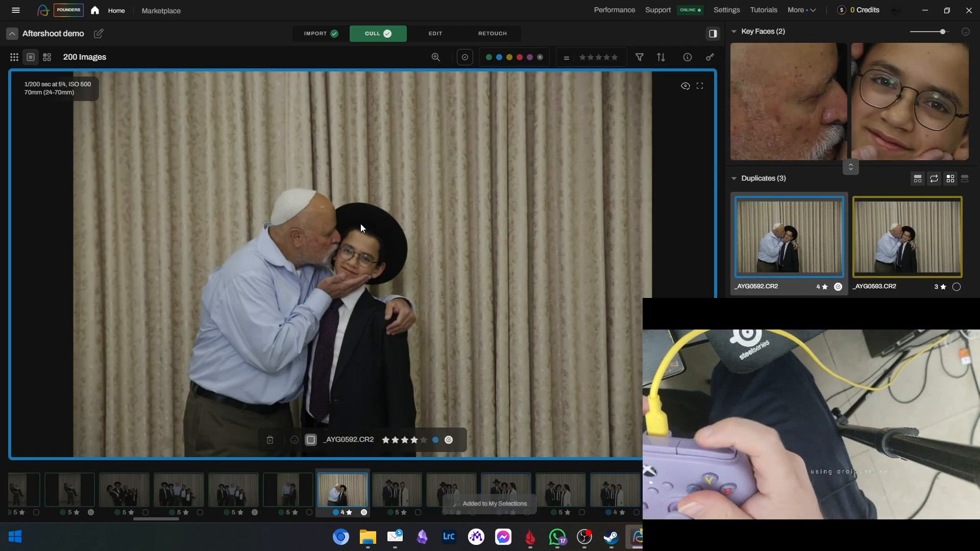
key("Right")
key("Right")
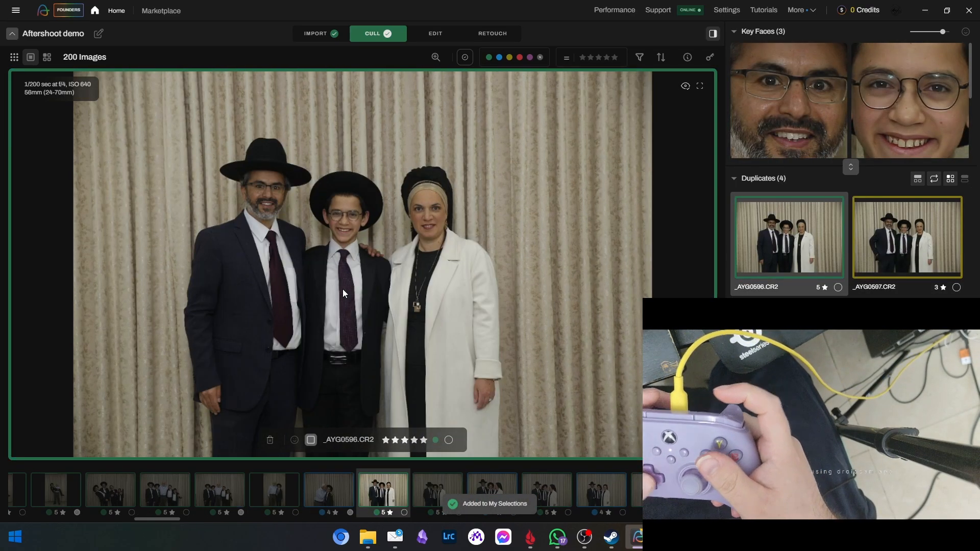
key("Right")
key("Right")
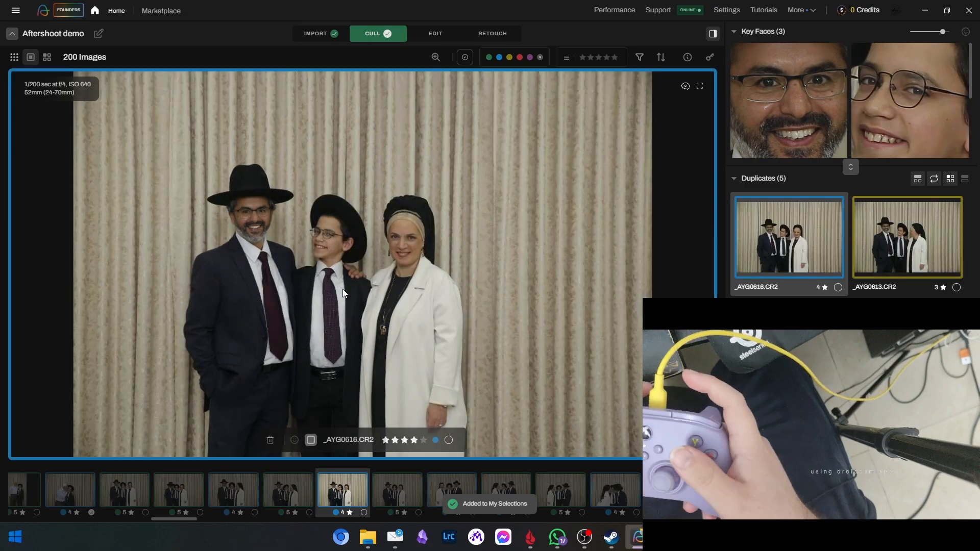
Step: Compare the duplicates of _AYG0616.CR2, including _AYG0615.CR2, and go back to _AYG0616.CR2
key("Down")
key("Down")
key("Down")
key("Up")
key("Up")
key("Up")
key("Up")
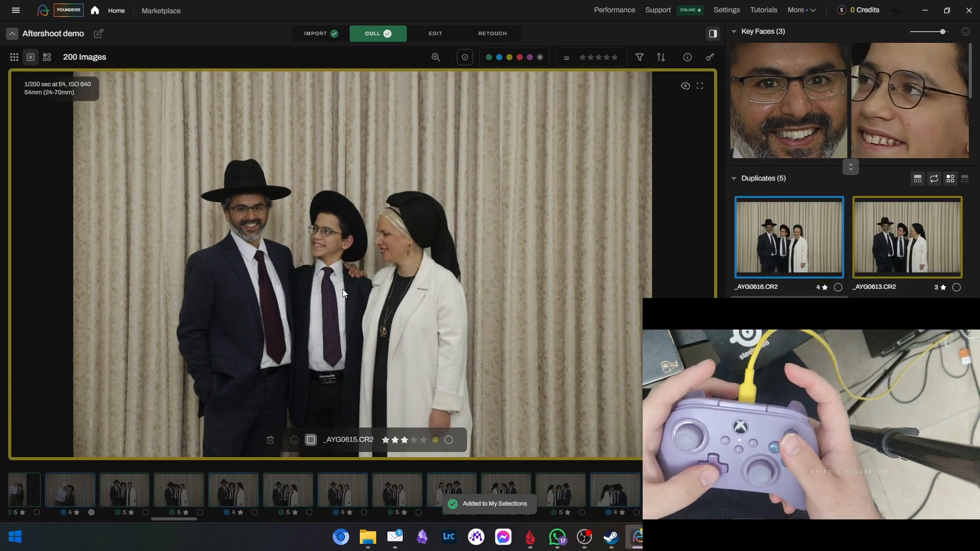
key("Up")
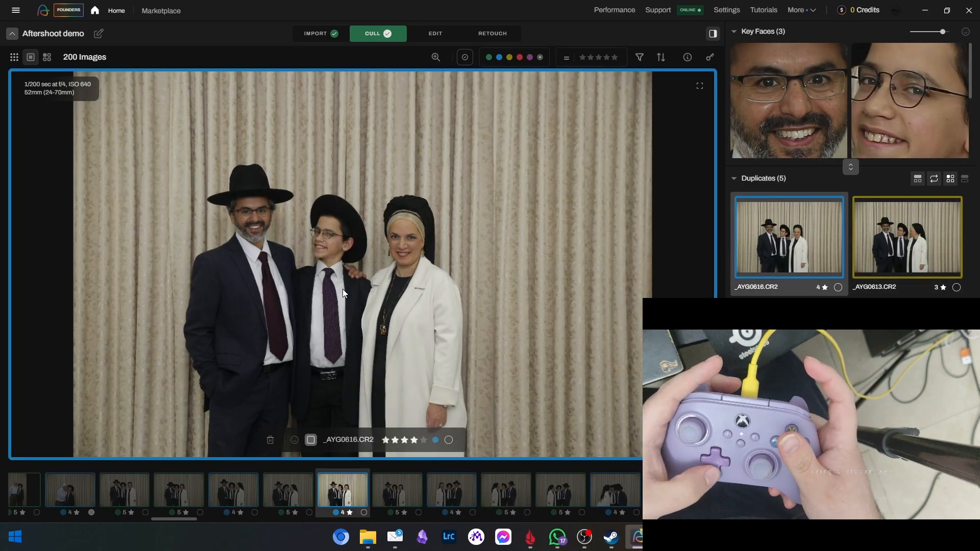
Step: Add _AYG0616.CR2 to My Selections and go through its duplicates to _AYG0618.CR2
key("s")
key("Down")
key("Down")
key("Down")
key("Down")
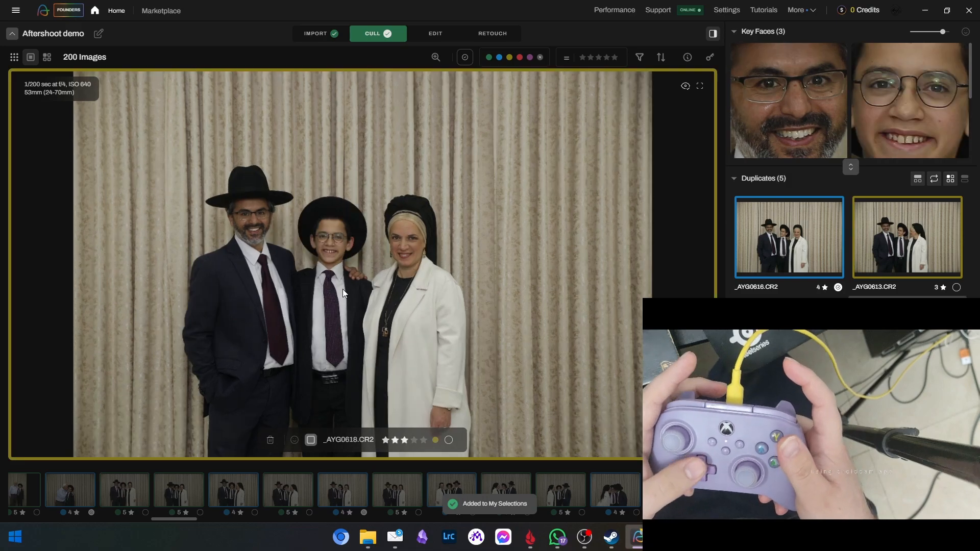
Step: Go back from _AYG0624.CR2 to the _AYG0619.CR2 group and add its duplicate _AYG0626.CR2 to My Selections
key("Right")
key("Left")
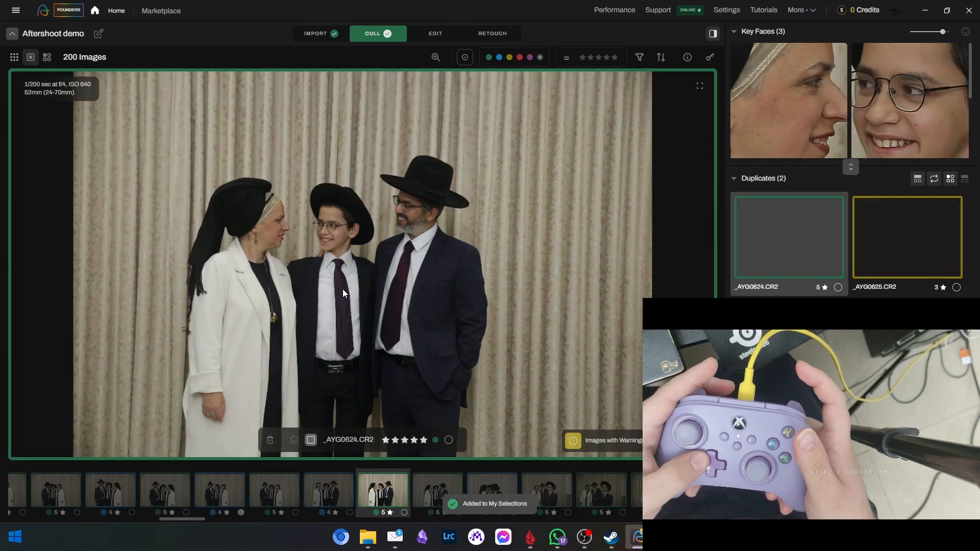
key("Down")
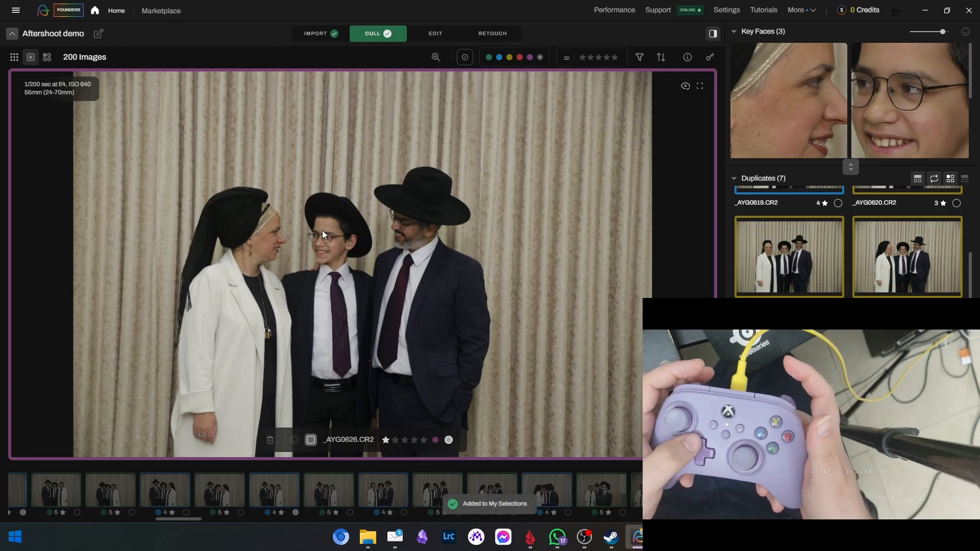
Step: Inspect the man's face in _AYG0626.CR2 up close and return to the full view
left_click(398, 219)
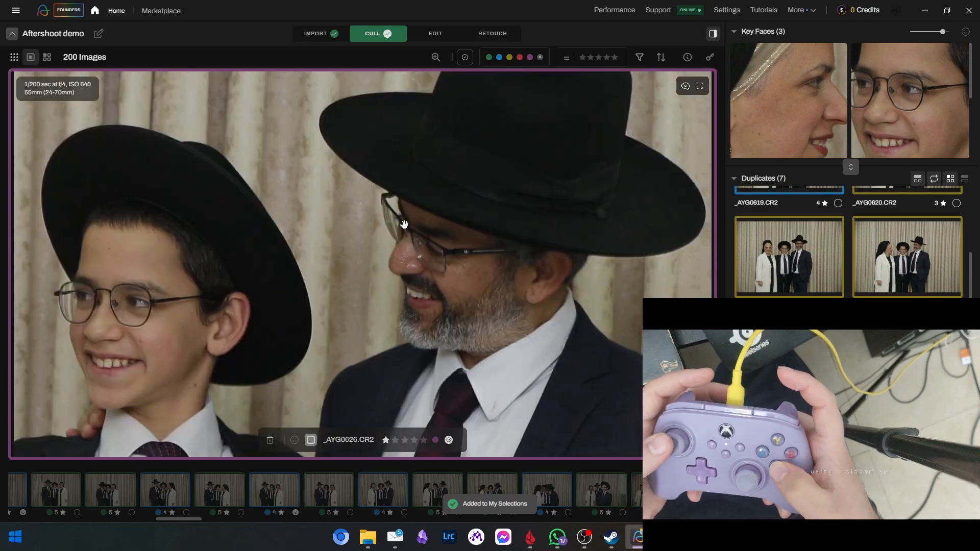
left_click(437, 269)
left_click(445, 238)
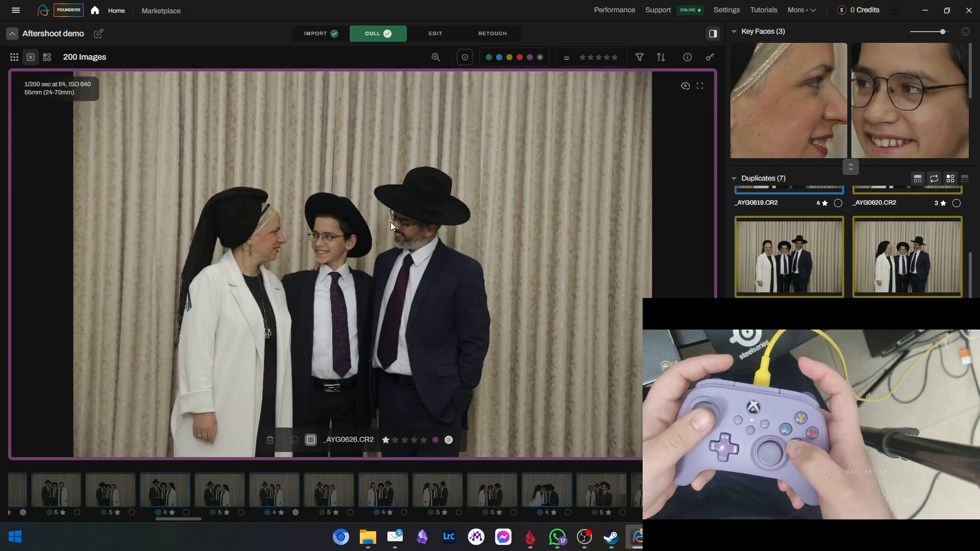
left_click(407, 232)
left_click(407, 232)
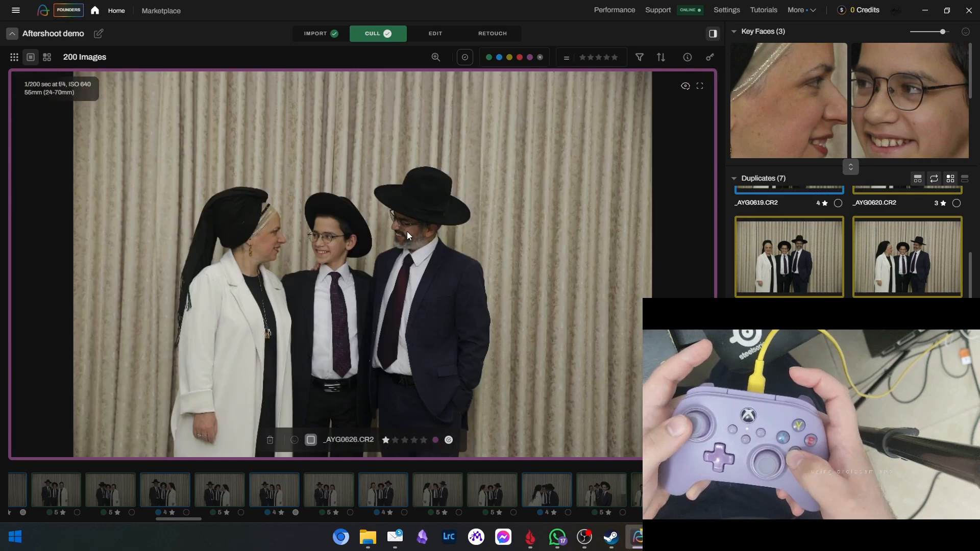
Step: Advance past _AYG0624.CR2 and _AYG0634.CR2 to _AYG0638.CR2 with the boy in the foreground
key("Right")
key("Right")
key("Left")
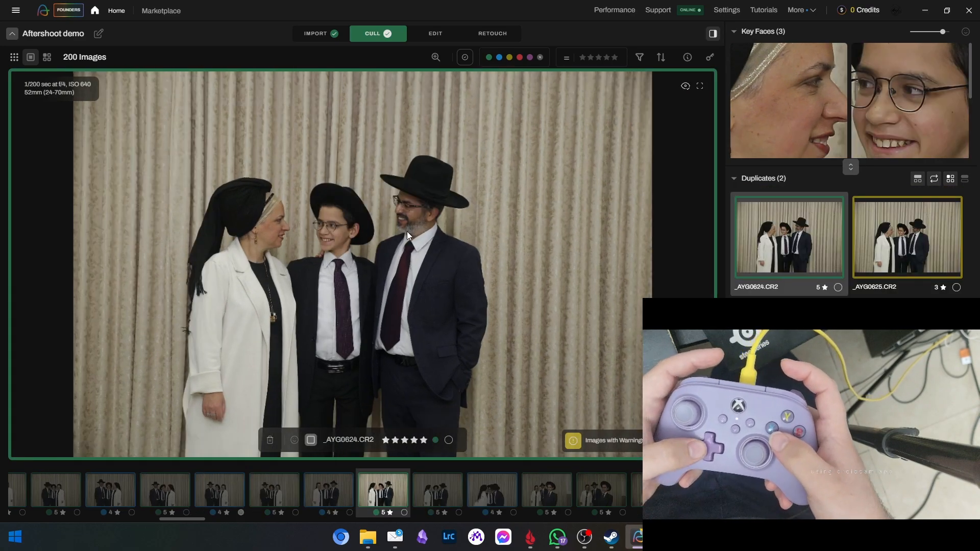
key("Right")
key("Right")
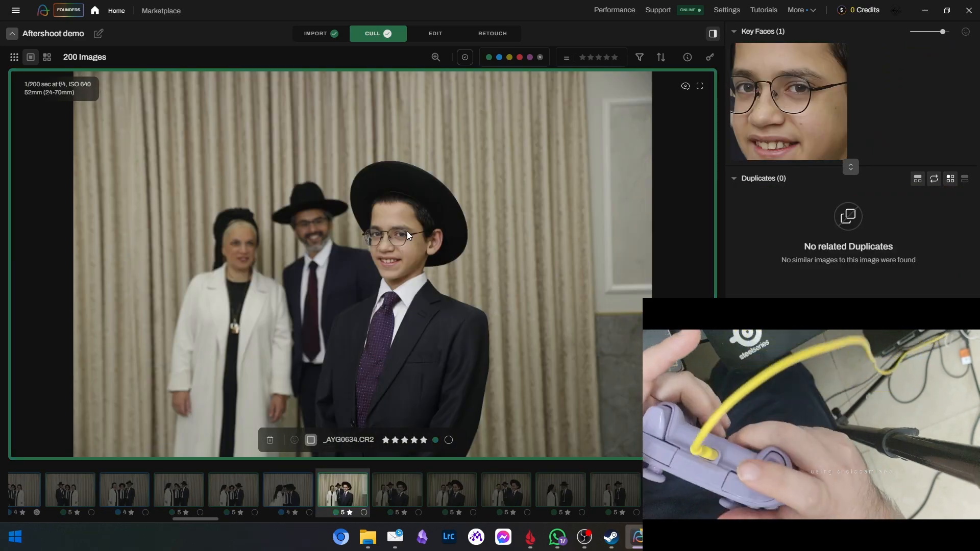
key("Right")
key("Right")
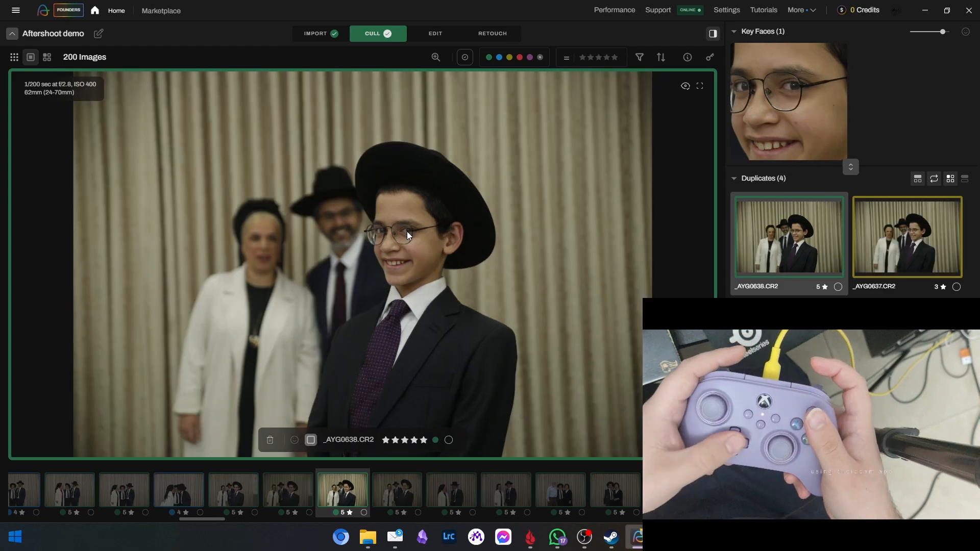
Step: Add _AYG0635.CR2 to My Selections, check it up close and move on to _AYG0638.CR2
key("Left")
key("s")
key("z")
key("z")
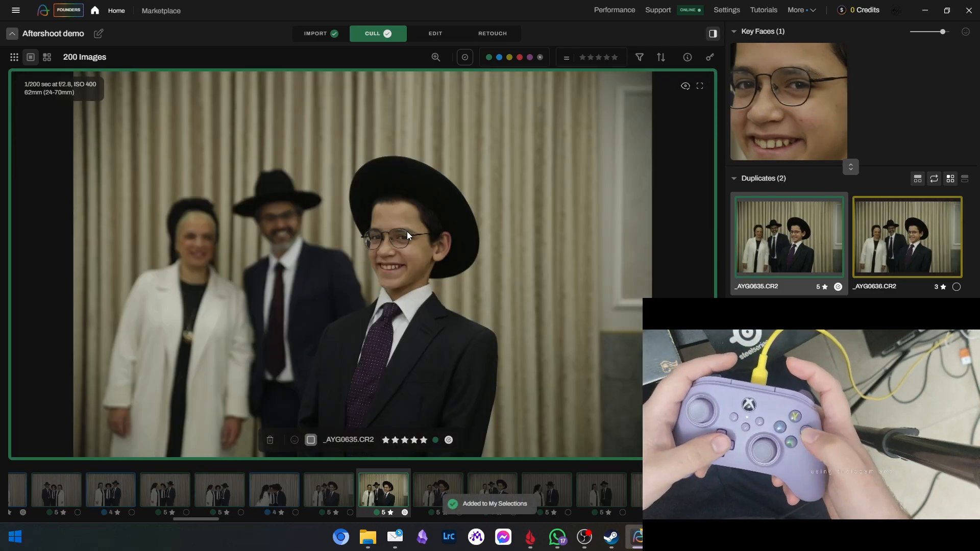
key("Right")
key("Right")
key("Left")
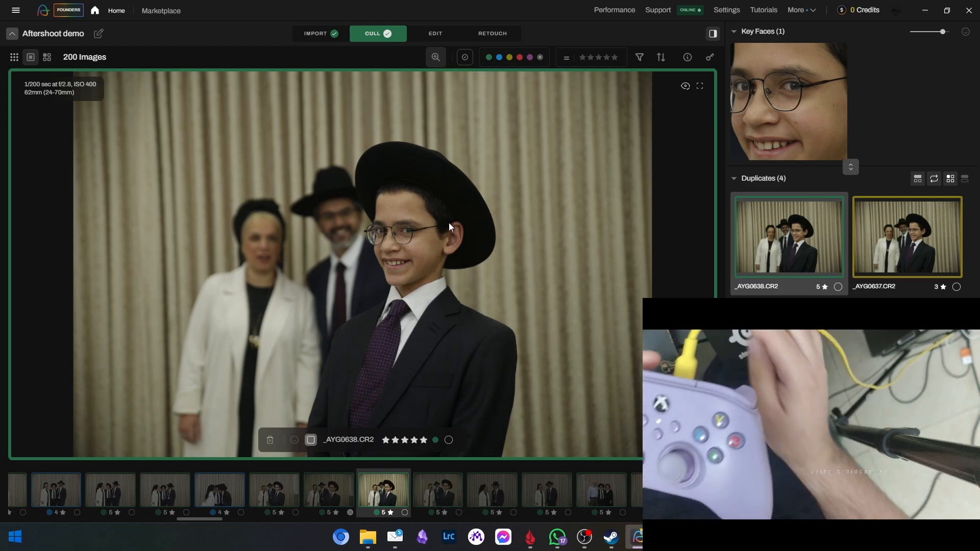
Step: Skip ahead through the filmstrip to the family group photo _AYG0668.CR2
key("Right")
key("Right")
key("Right")
key("Right")
key("Right")
key("Right")
key("Right")
key("Right")
key("Right")
key("Right")
key("Right")
key("Right")
key("Right")
key("Right")
key("Right")
key("Right")
key("Right")
key("Right")
key("Right")
key("Right")
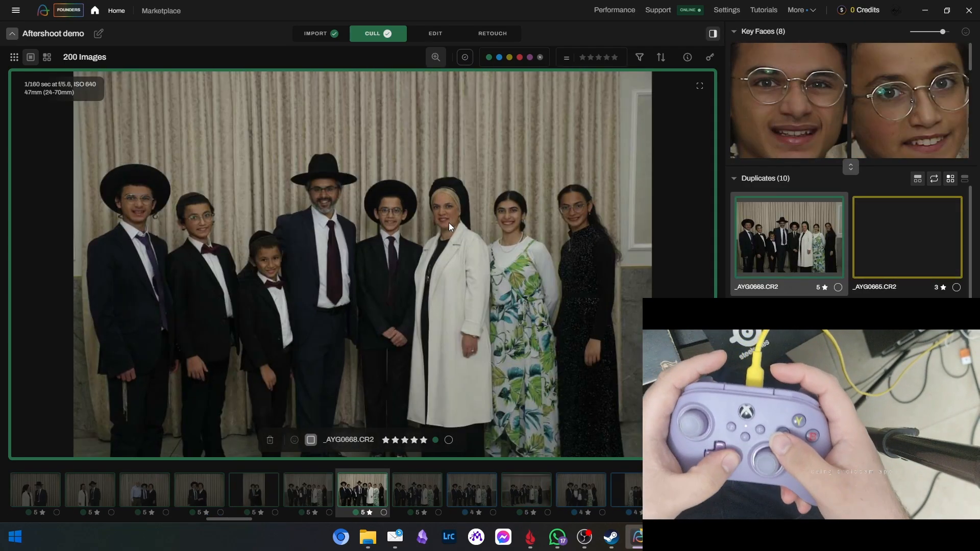
Step: Go back to the family group photo _AYG0663.CR2 and inspect each person's face up close
key("Left")
key("Left")
key("Left")
key("Left")
key("z")
key("Left")
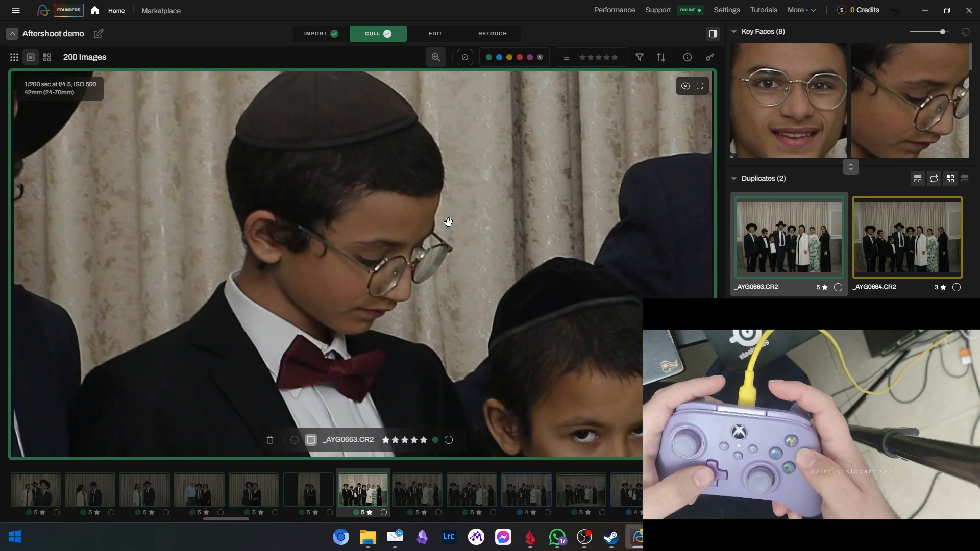
key("Tab")
key("Tab")
key("Tab")
key("Tab")
key("Tab")
key("Tab")
key("Tab")
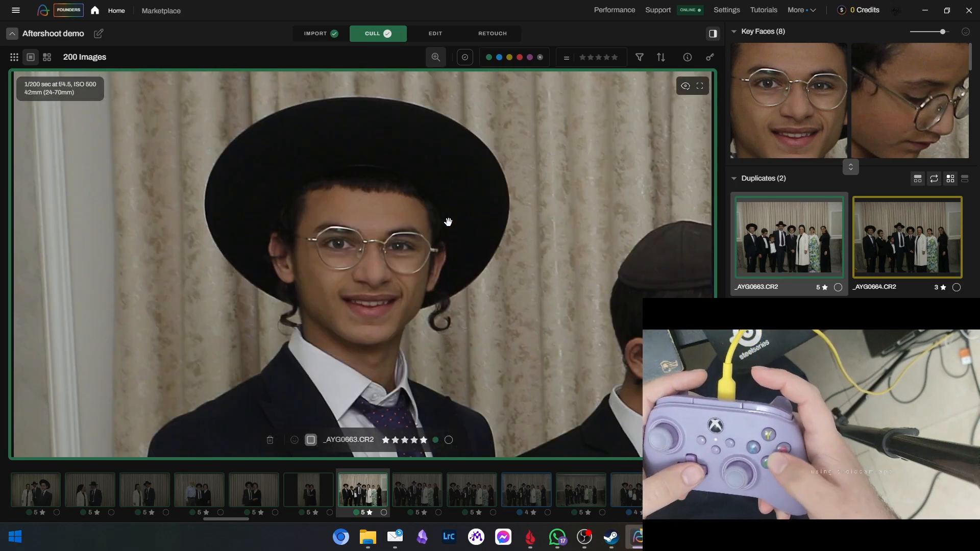
Step: Advance to family photo _AYG0677.CR2, add it to My Selections and move on to _AYG0687.CR2
key("Right")
key("z")
key("Right")
key("Right")
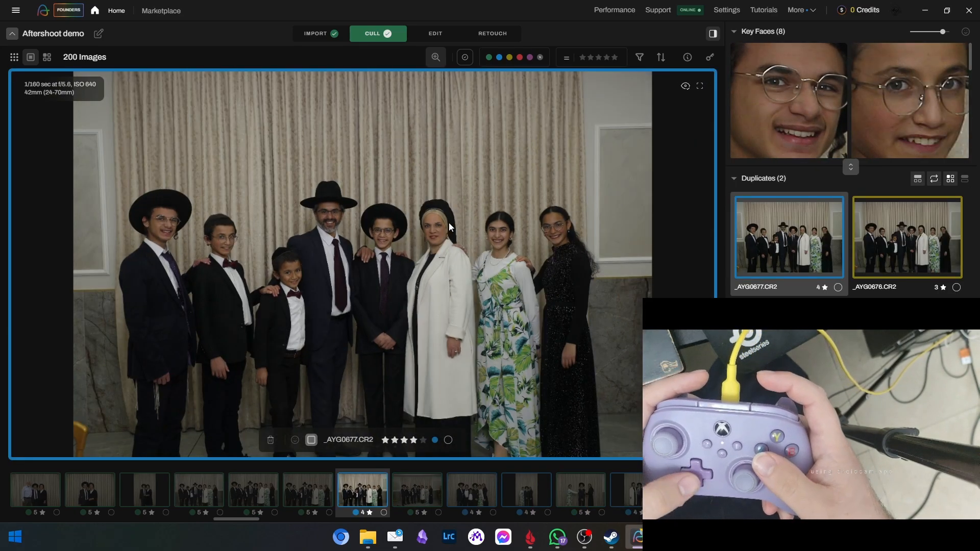
key("s")
key("Right")
key("Right")
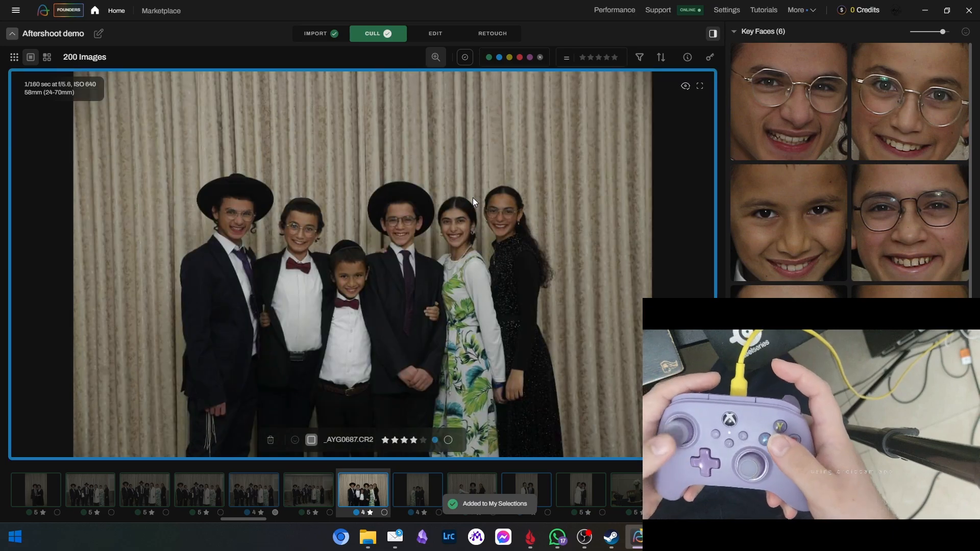
Step: Check the faces in _AYG0687.CR2, add it to My Selections and advance to _AYG0698.CR2
left_click(415, 201)
left_click(415, 201)
key("Right")
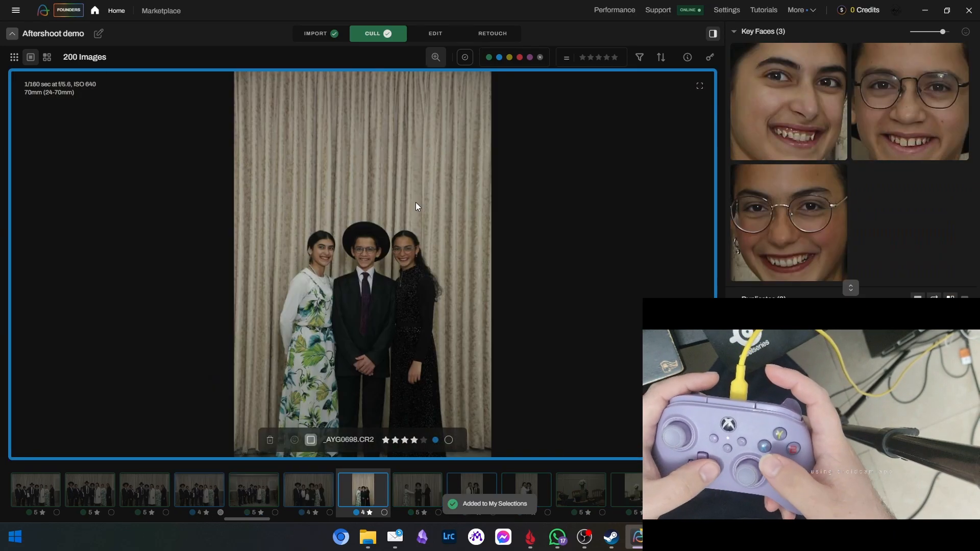
Step: Compare _AYG0698.CR2 of the boy between two girls with its duplicates _AYG0693.CR2 and _AYG0694.CR2
key("Left")
key("Right")
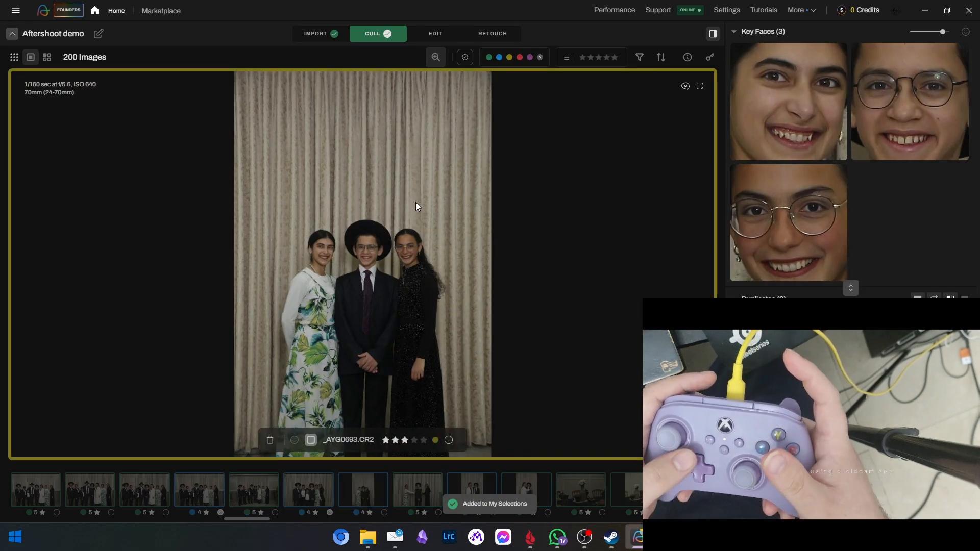
key("Right")
key("Left")
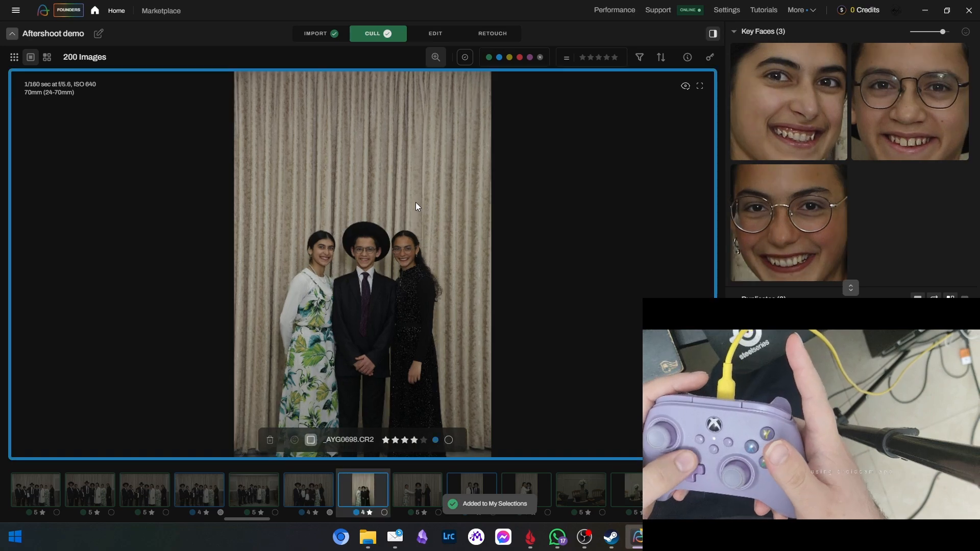
key("Right")
key("Right")
key("Left")
key("Left")
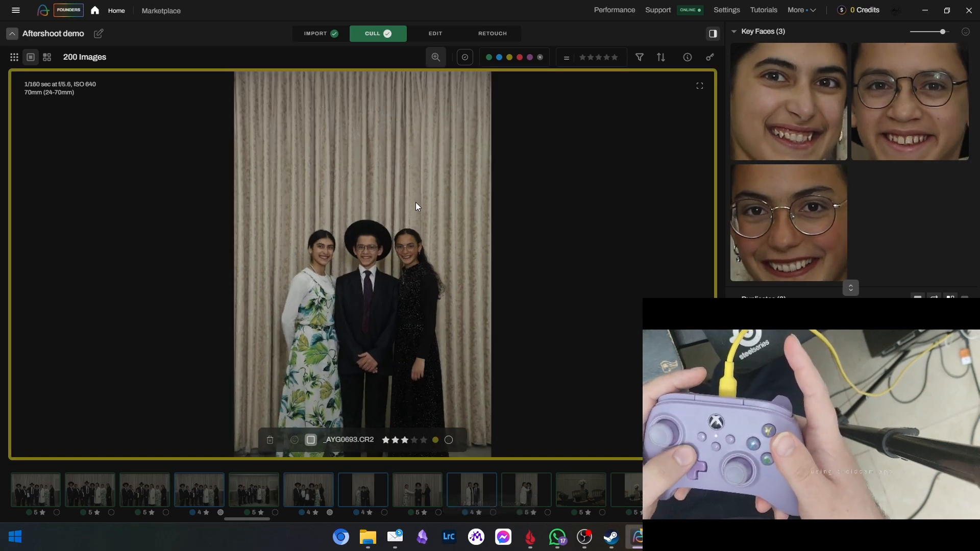
key("Left")
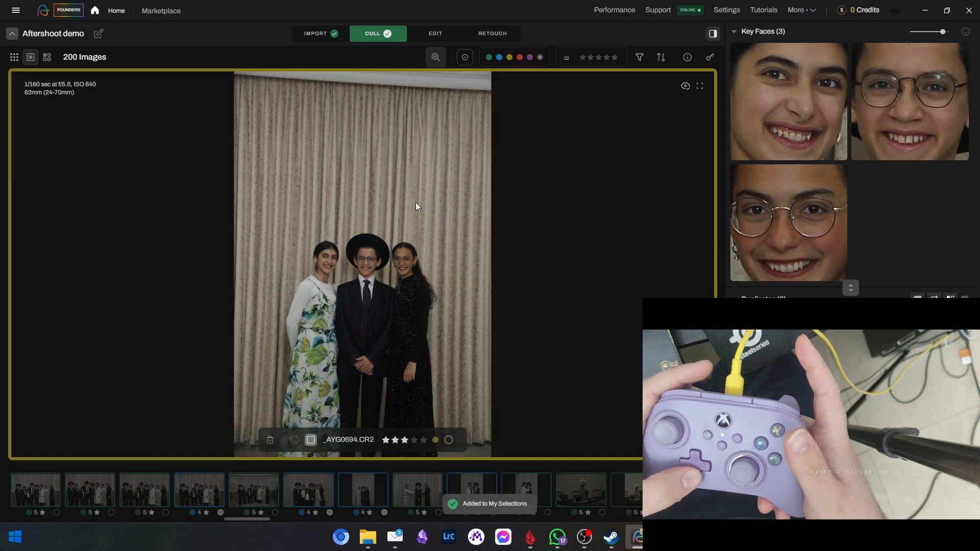
Step: Add the pick from the _AYG0698.CR2 group to My Selections and view _AYG0703.CR2 in the _AYG0704.CR2 group
key("Right")
key("Right")
key("Right")
key("Down")
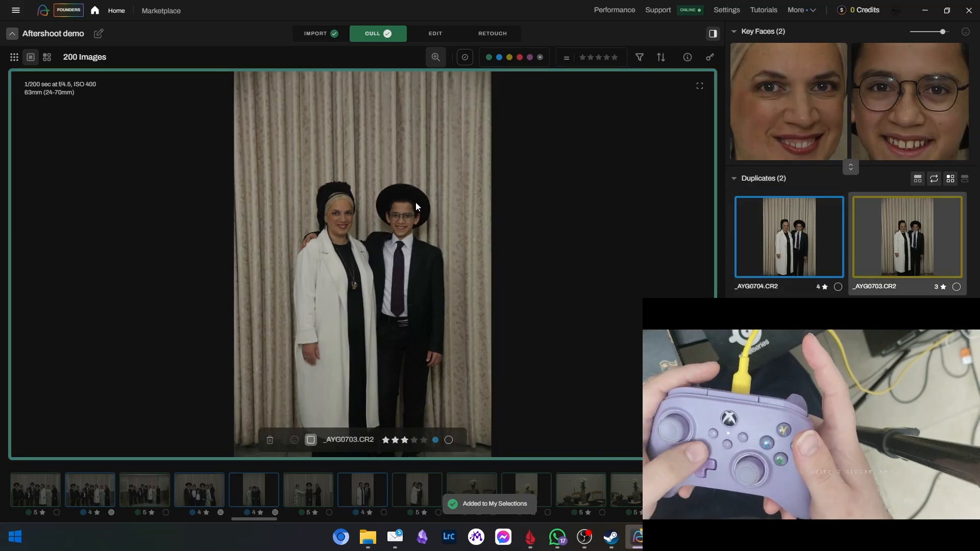
Step: Go back to _AYG0704.CR2 and advance to the flower vase photo _AYG0711.CR2
key("Up")
key("Right")
key("Right")
key("Right")
key("Right")
key("Right")
key("Right")
key("Right")
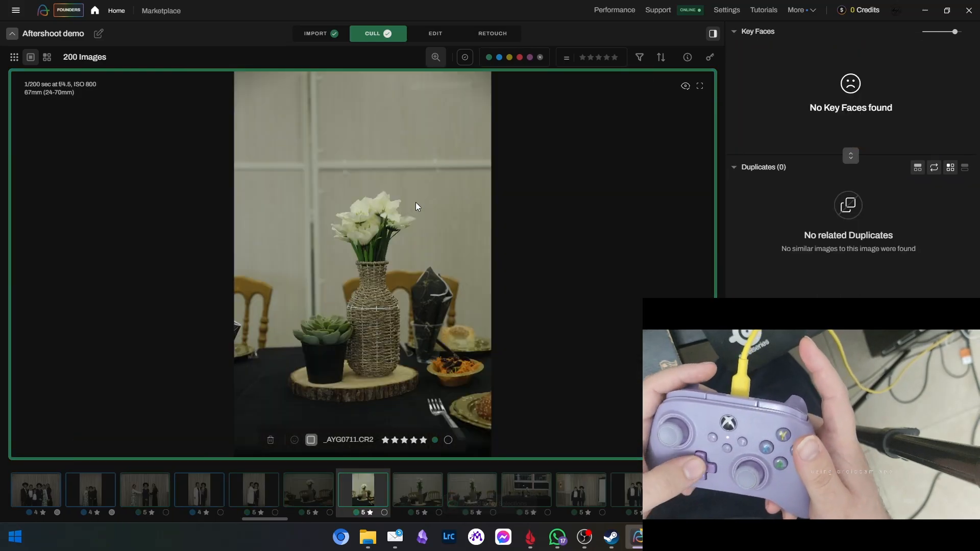
Step: Advance past the table details and the portraits of the two boys to _AYG0723.CR2
key("Right")
key("Right")
key("Right")
key("Right")
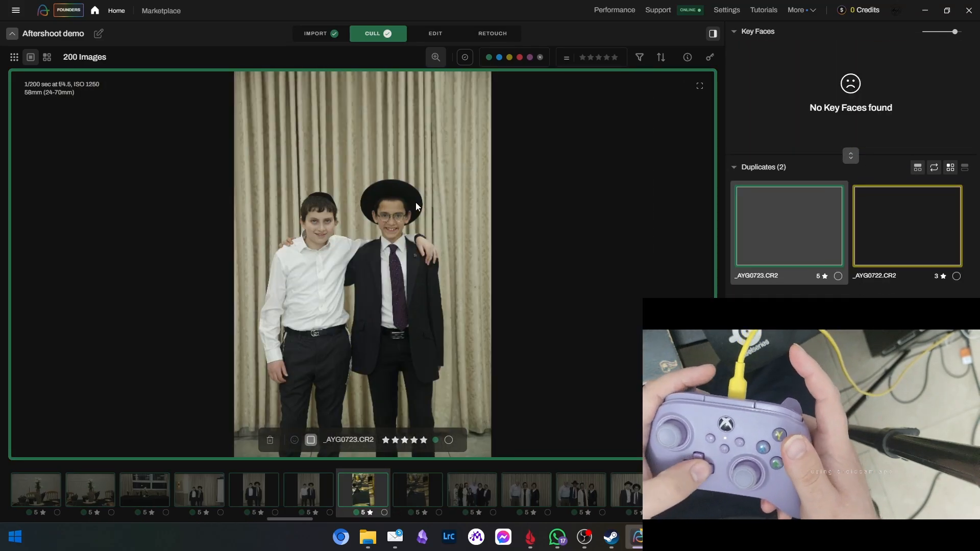
key("Right")
key("Right")
key("Right")
key("Right")
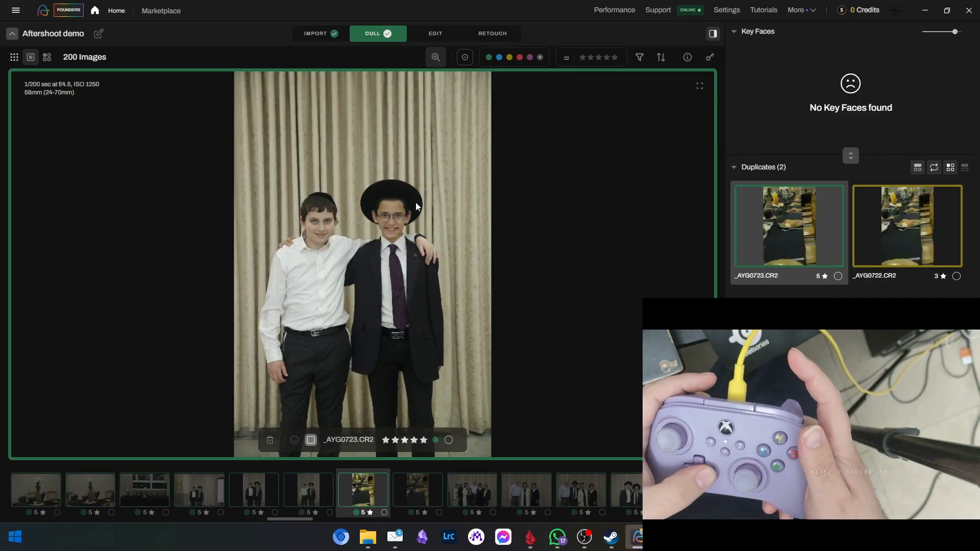